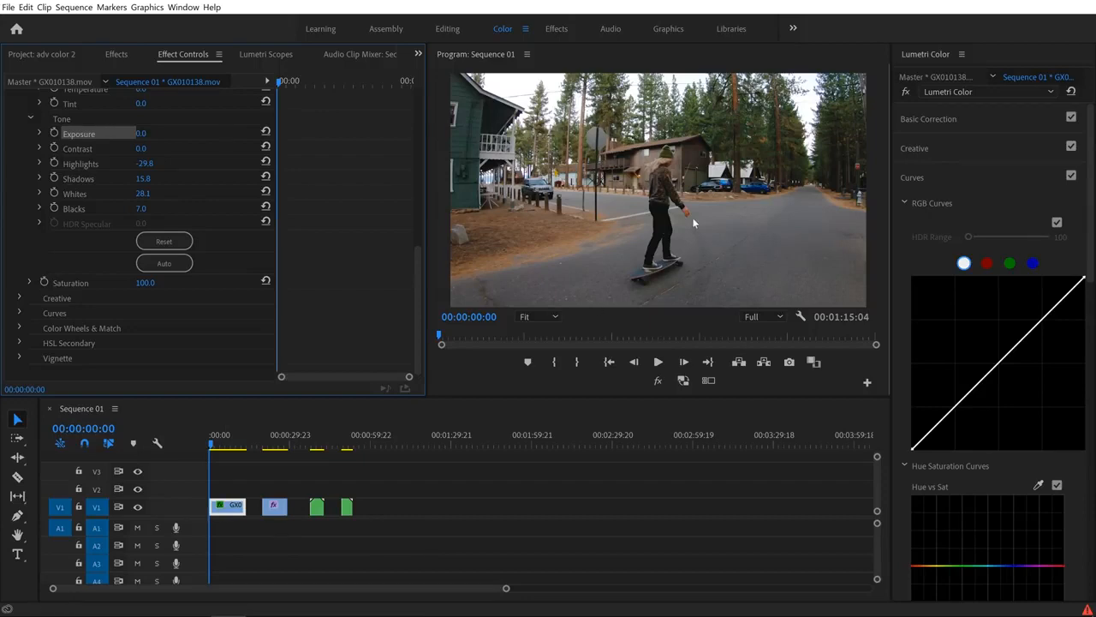
# Play back the skateboarding clip from about 00:00:04:19 to review how its brightness changes.
pyautogui.click(222, 444)
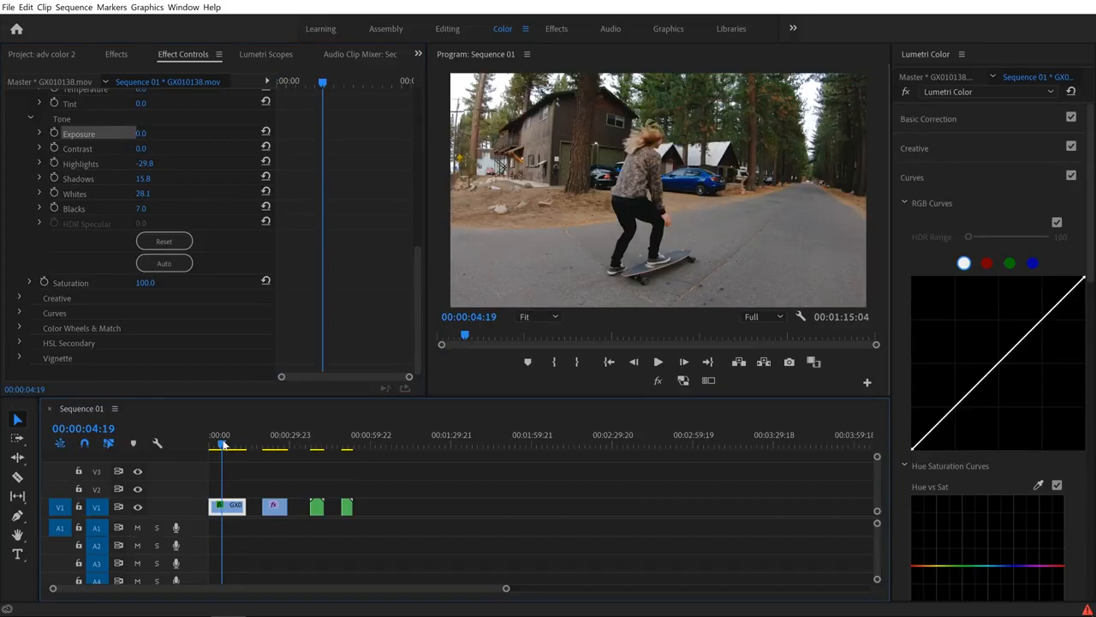
pyautogui.press('space')
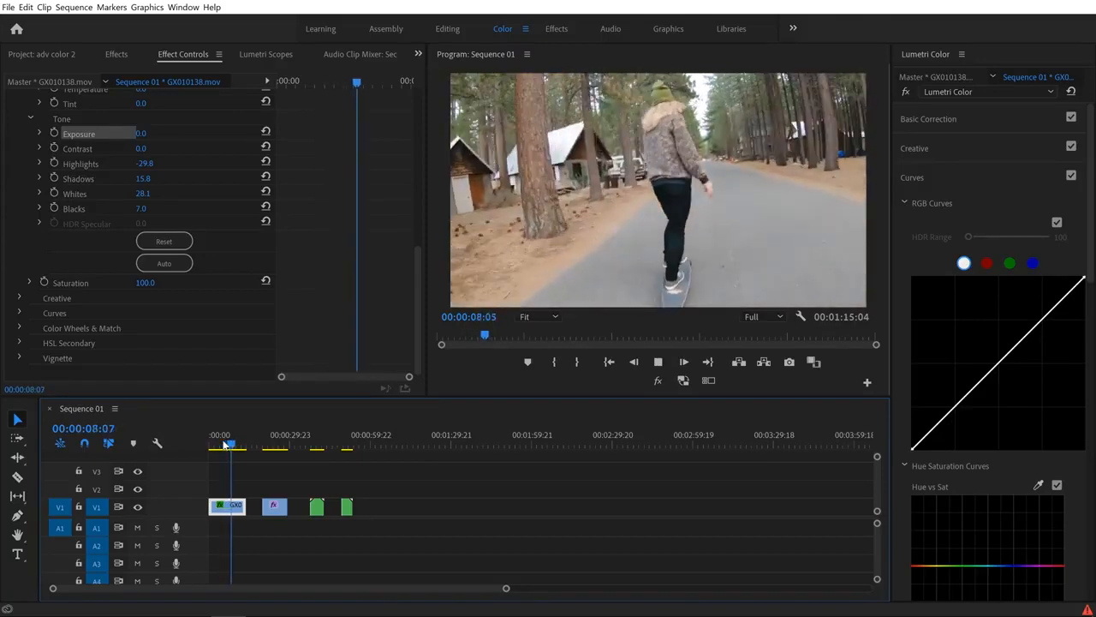
pyautogui.press('space')
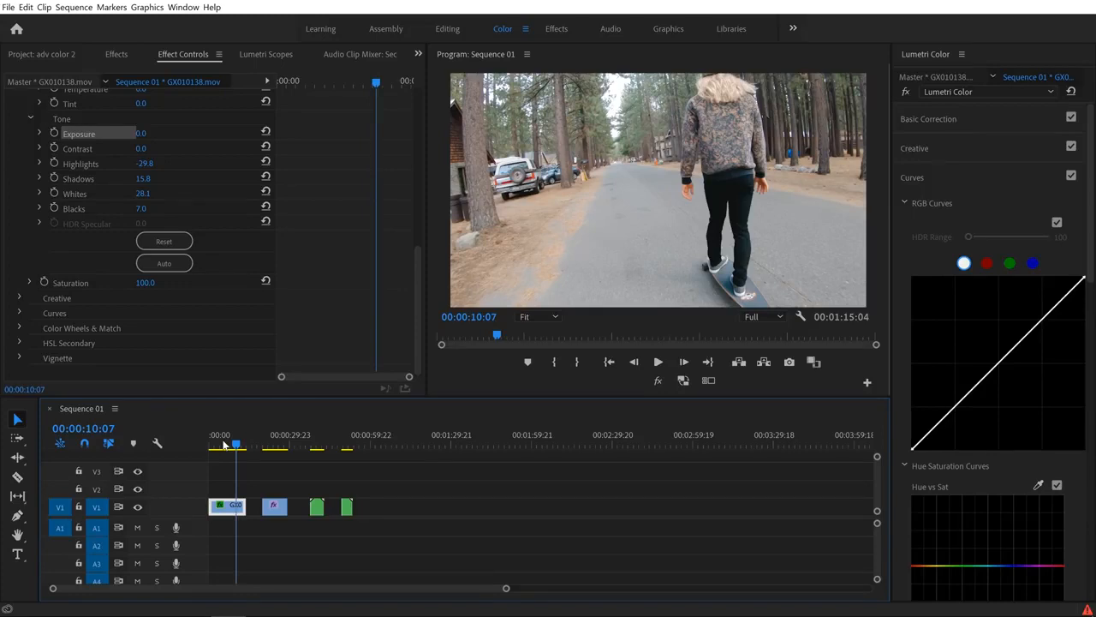
# Start keyframing Exposure and Contrast for the skateboarding clip at 00:00:04:04, keeping both at 0.0.
pyautogui.click(224, 444)
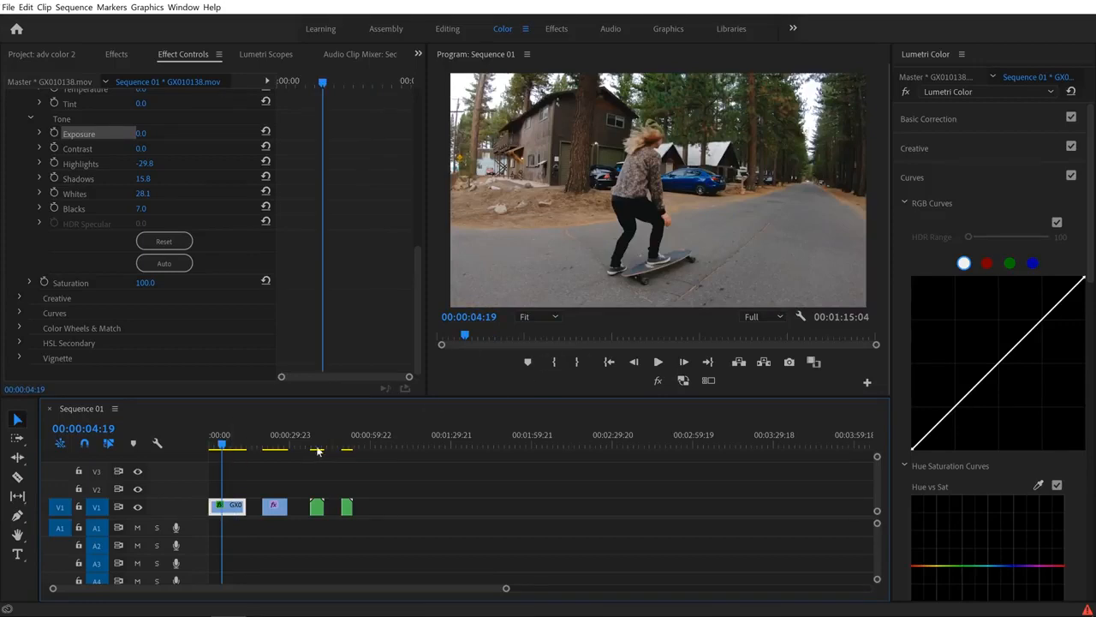
pyautogui.moveTo(223, 444); pyautogui.dragTo(215, 444)
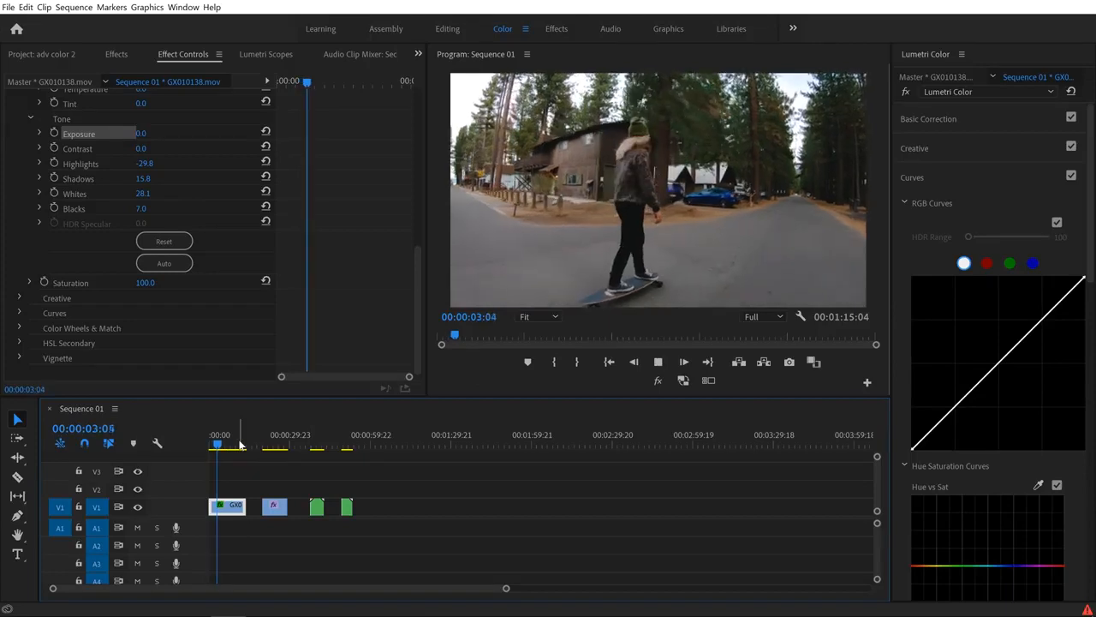
pyautogui.press('space')
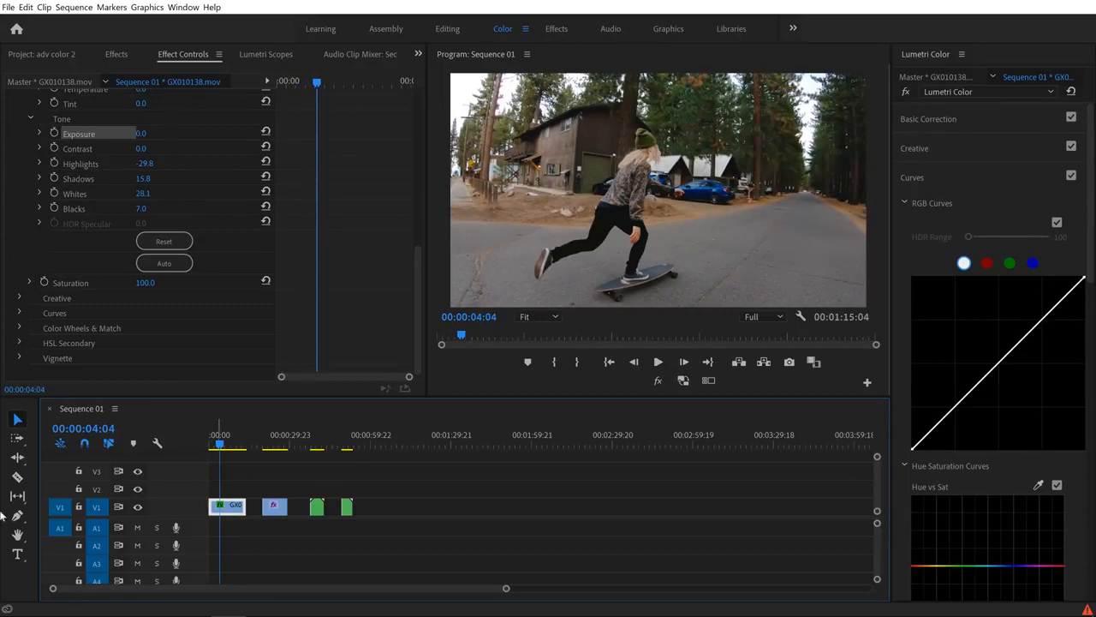
pyautogui.click(55, 134)
pyautogui.click(54, 149)
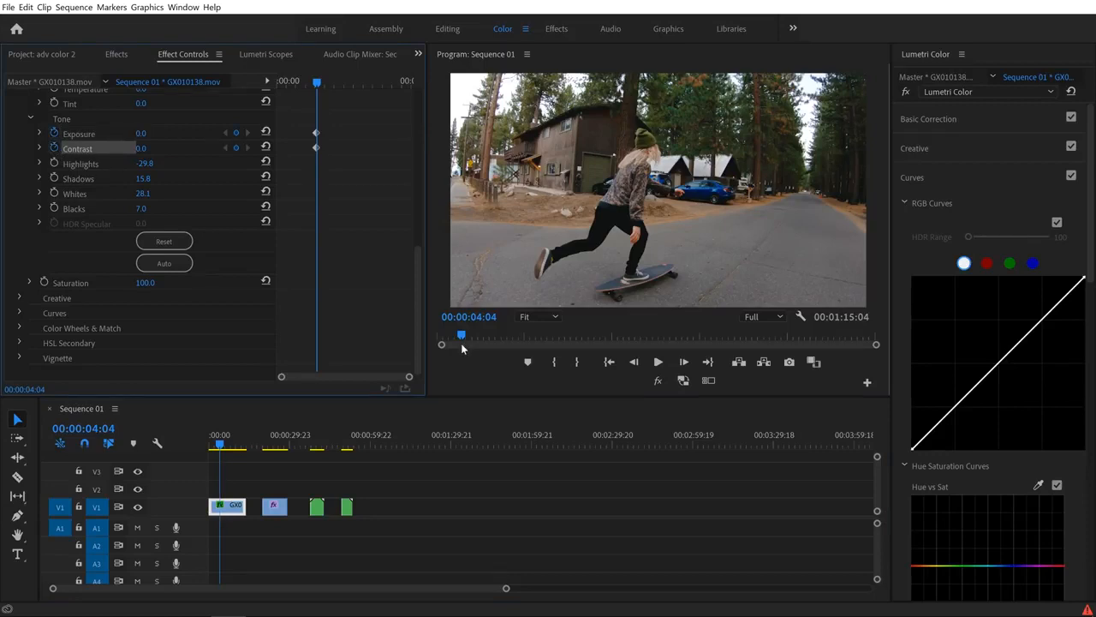
# Add keyframes at 00:00:08:18 with Exposure at -1.2 and Contrast at 78.0.
pyautogui.press('space')
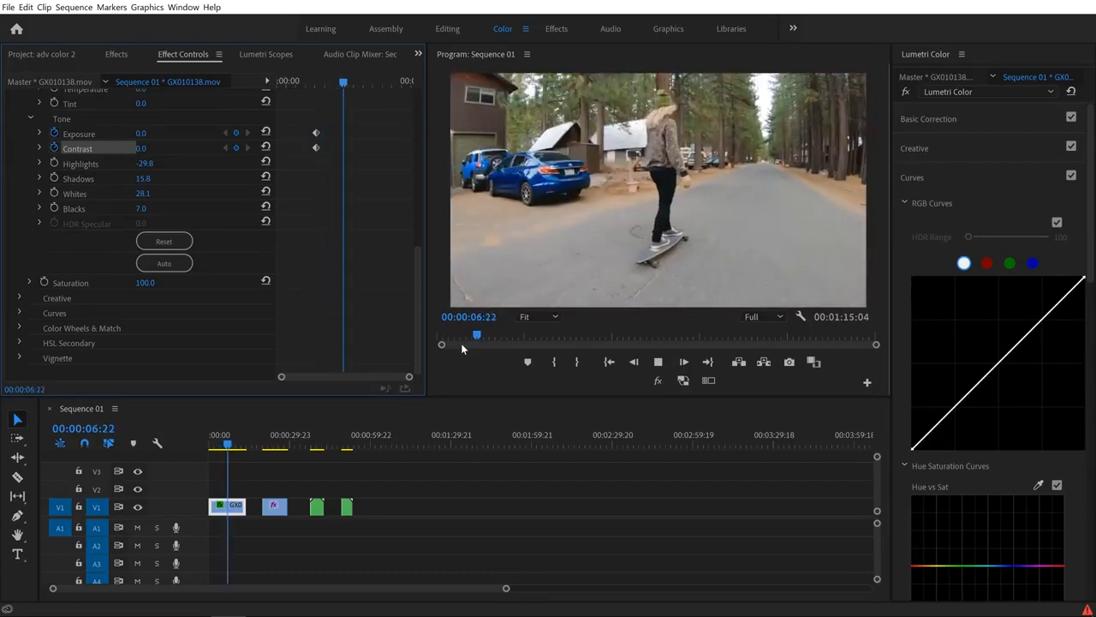
pyautogui.press('space')
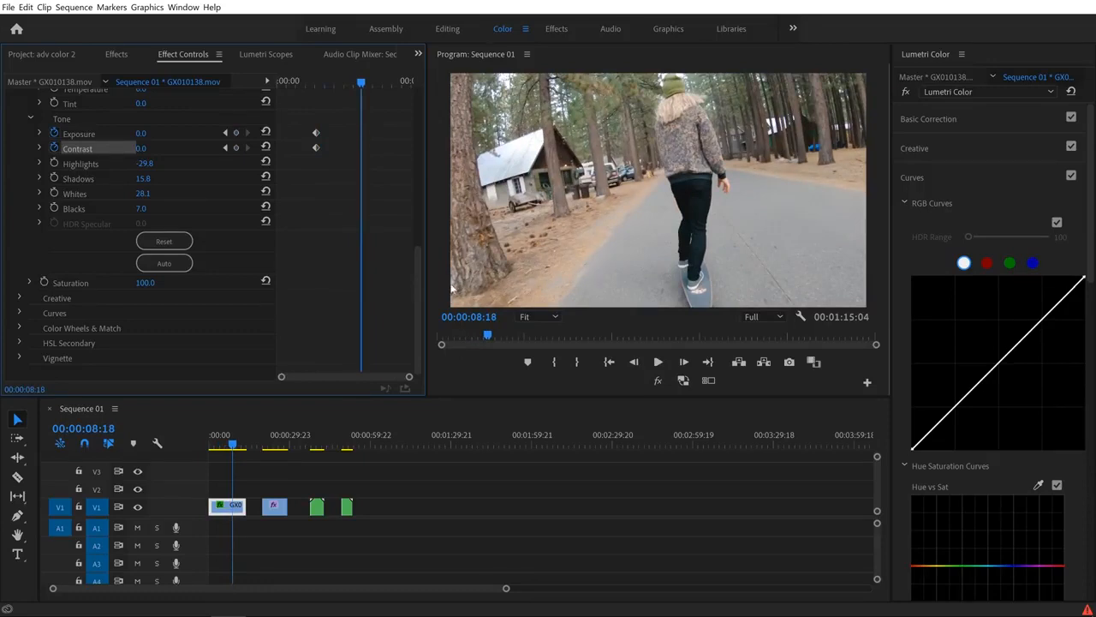
pyautogui.moveTo(143, 133)
pyautogui.mouseDown()
pyautogui.moveTo(128, 134)
pyautogui.moveTo(171, 148)
pyautogui.moveTo(141, 148)
pyautogui.mouseUp()
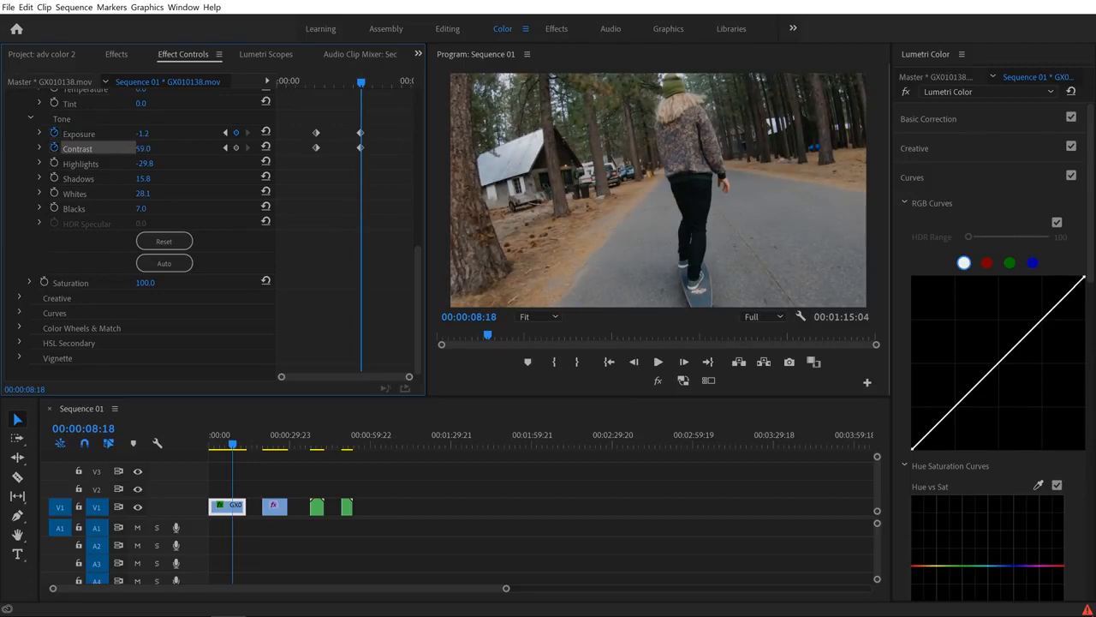
# Play back the skateboarding clip from about 00:00:03:20 to review the Exposure and Contrast transition.
pyautogui.click(216, 447)
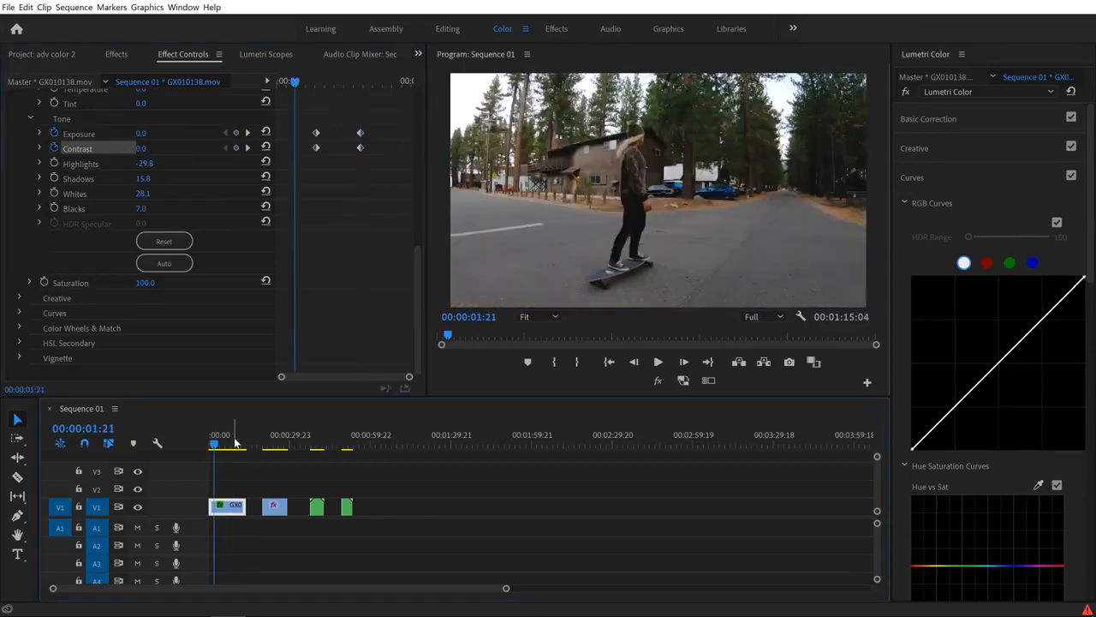
pyautogui.click(232, 443)
pyautogui.click(220, 443)
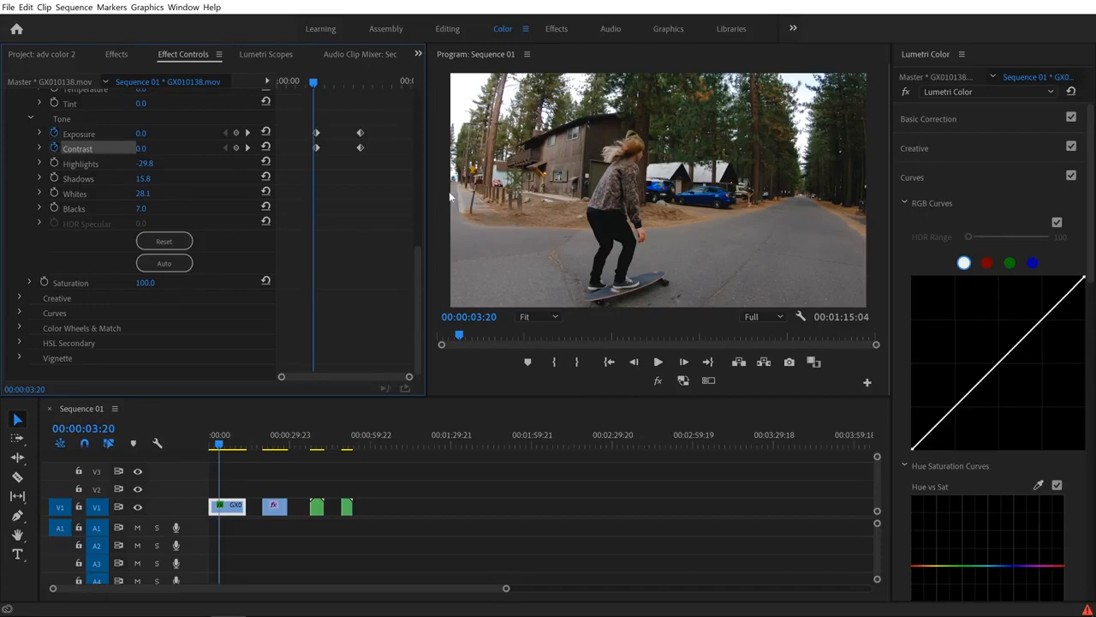
pyautogui.press('space')
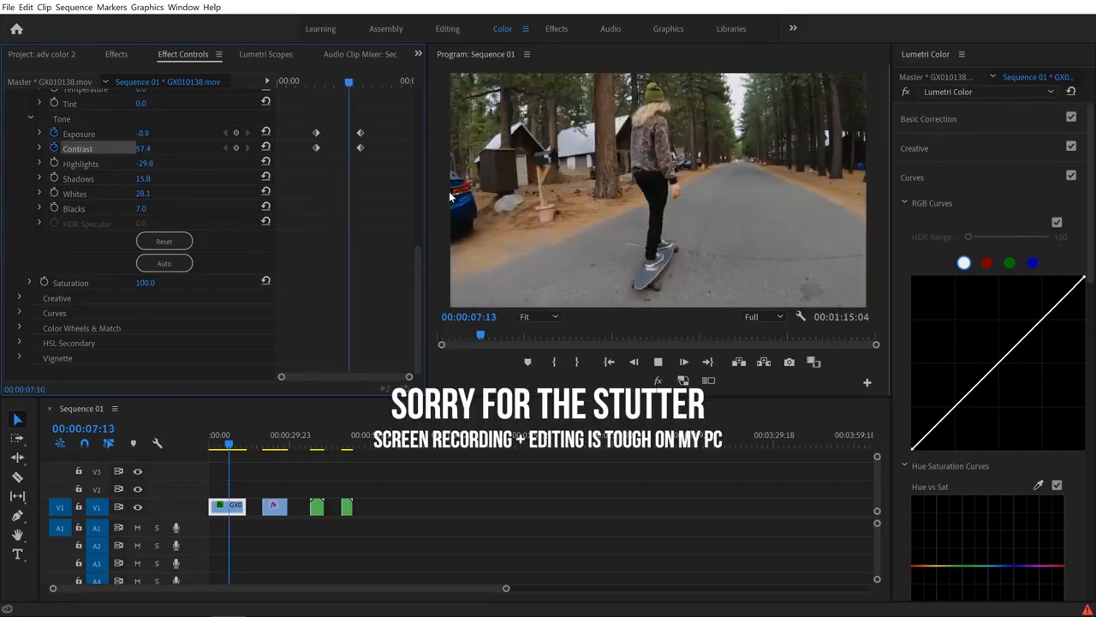
pyautogui.press('space')
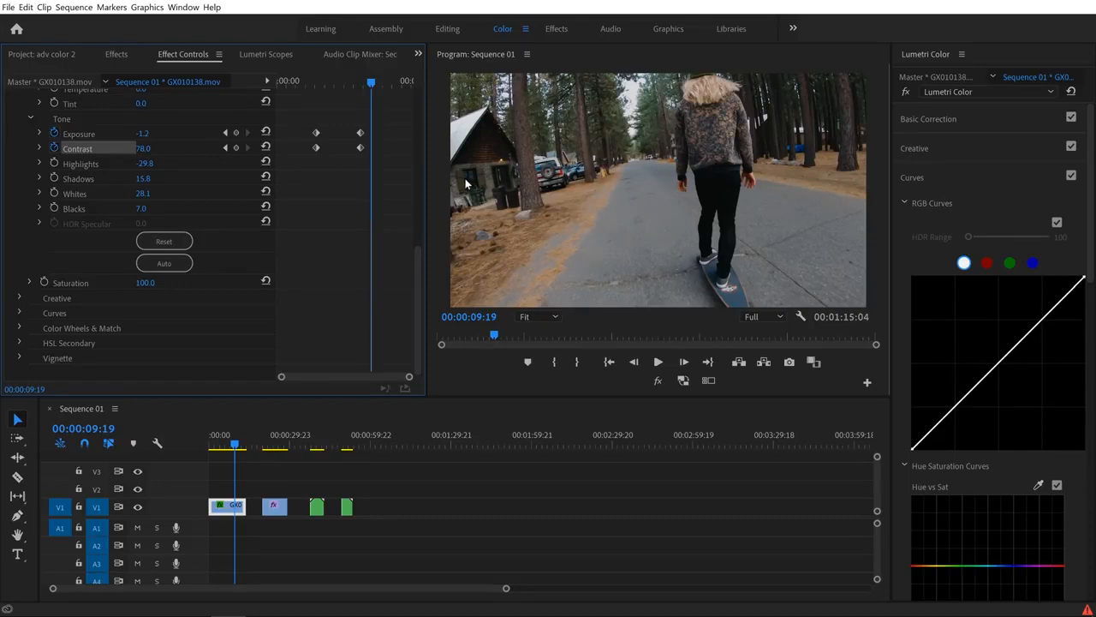
pyautogui.moveTo(305, 114); pyautogui.dragTo(390, 175)
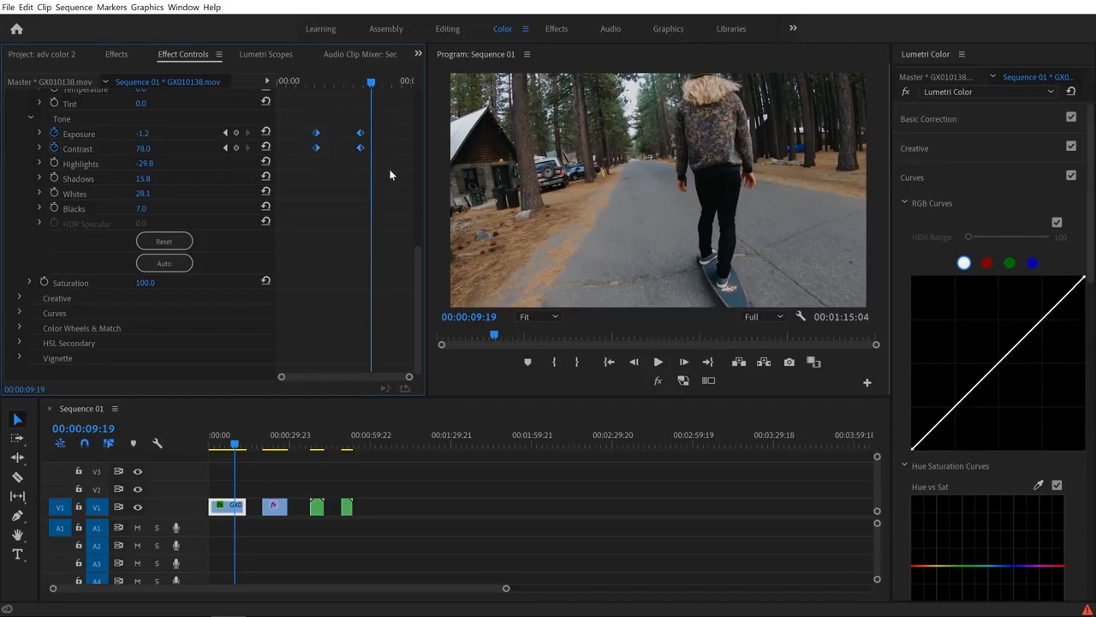
pyautogui.press('Delete')
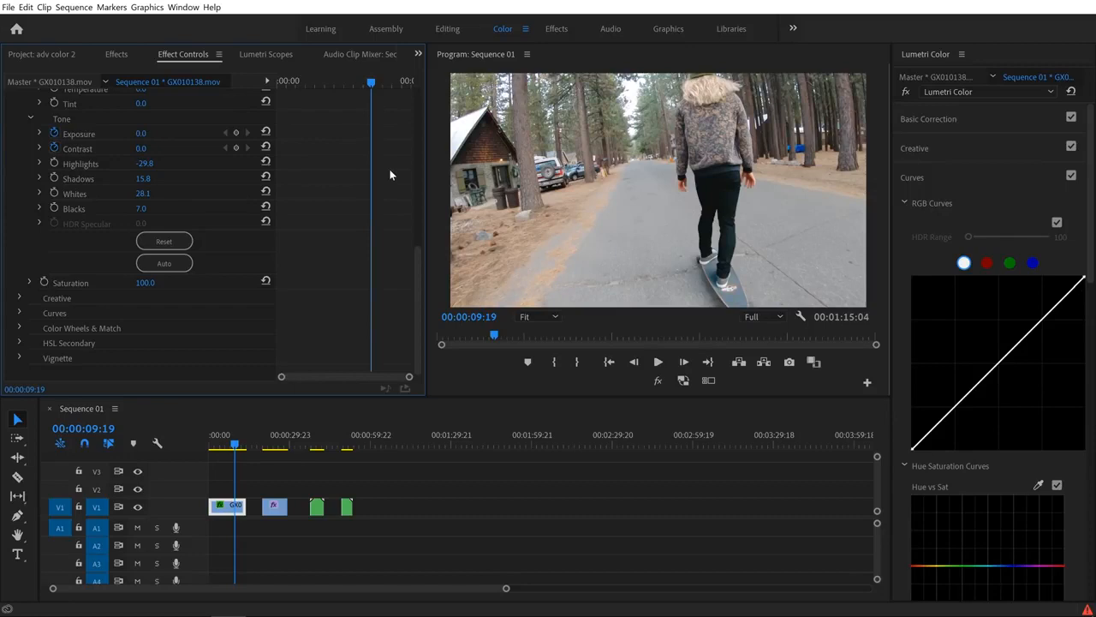
pyautogui.hotkey('ctrl', 'z')
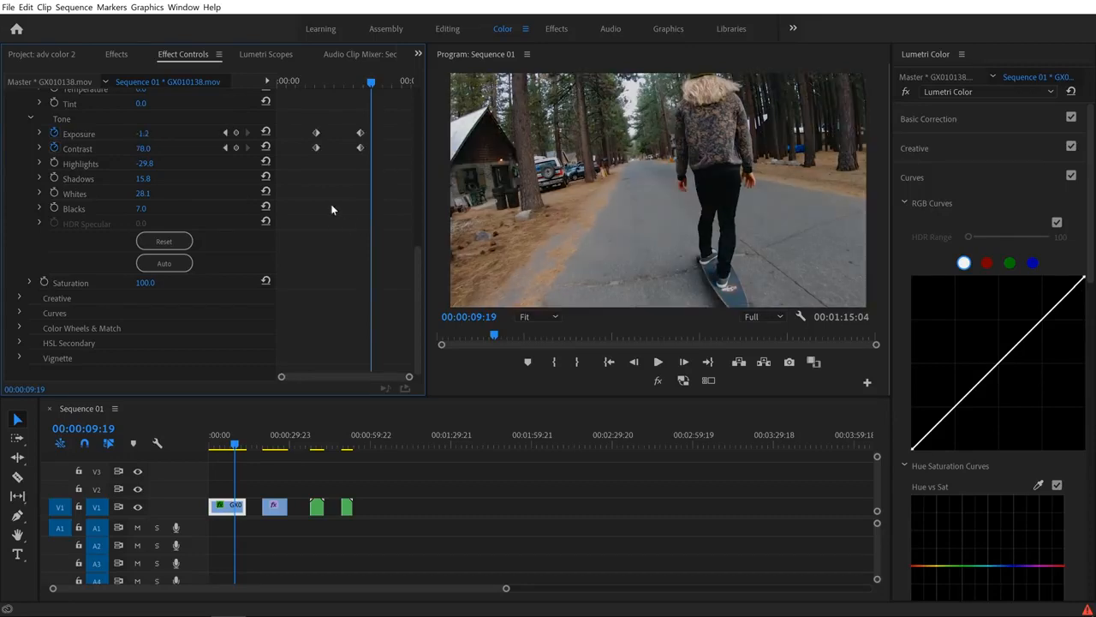
# Set the skateboarding clip's Saturation to 0 at 00:00:02:11 and start keyframing it there.
pyautogui.click(302, 81)
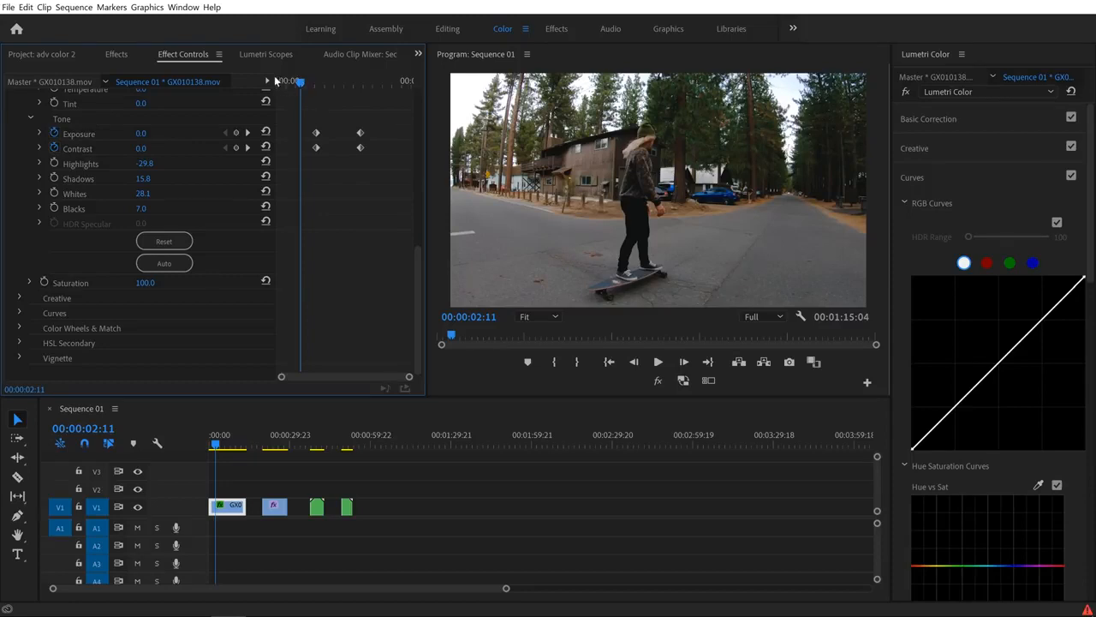
pyautogui.click(146, 283)
pyautogui.write('0')
pyautogui.press('Return')
pyautogui.click(44, 282)
# Add a Saturation keyframe of 100 at 00:00:03:19.
pyautogui.press('space')
pyautogui.click(142, 283)
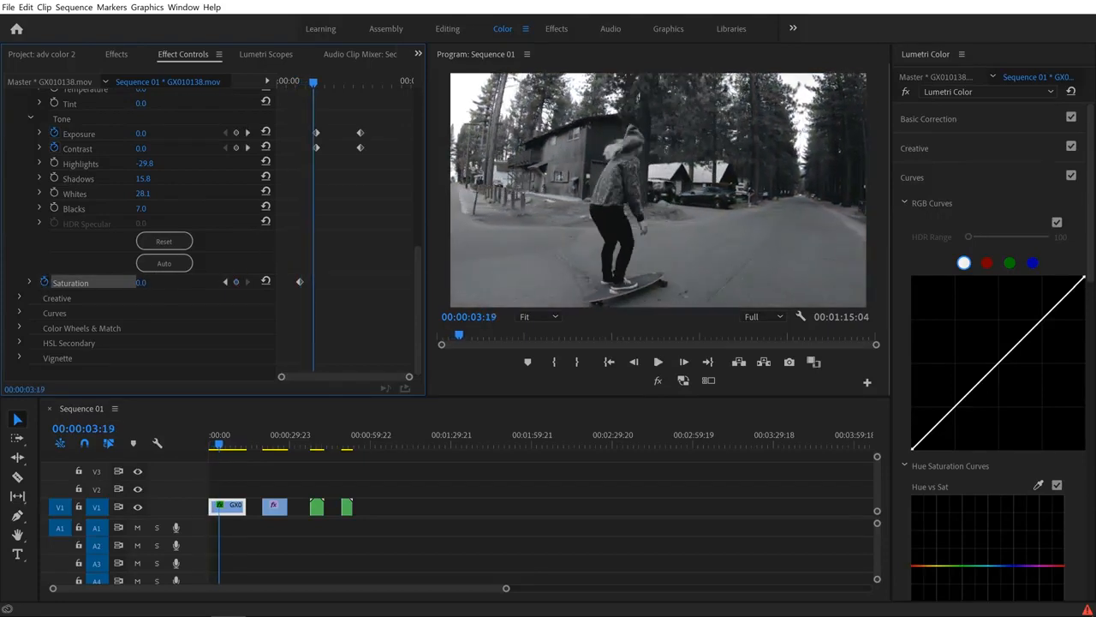
pyautogui.write('100')
pyautogui.press('Return')
# Play back the clip from 00:00:02:11 to review the change from black and white to color.
pyautogui.moveTo(314, 82); pyautogui.dragTo(301, 81)
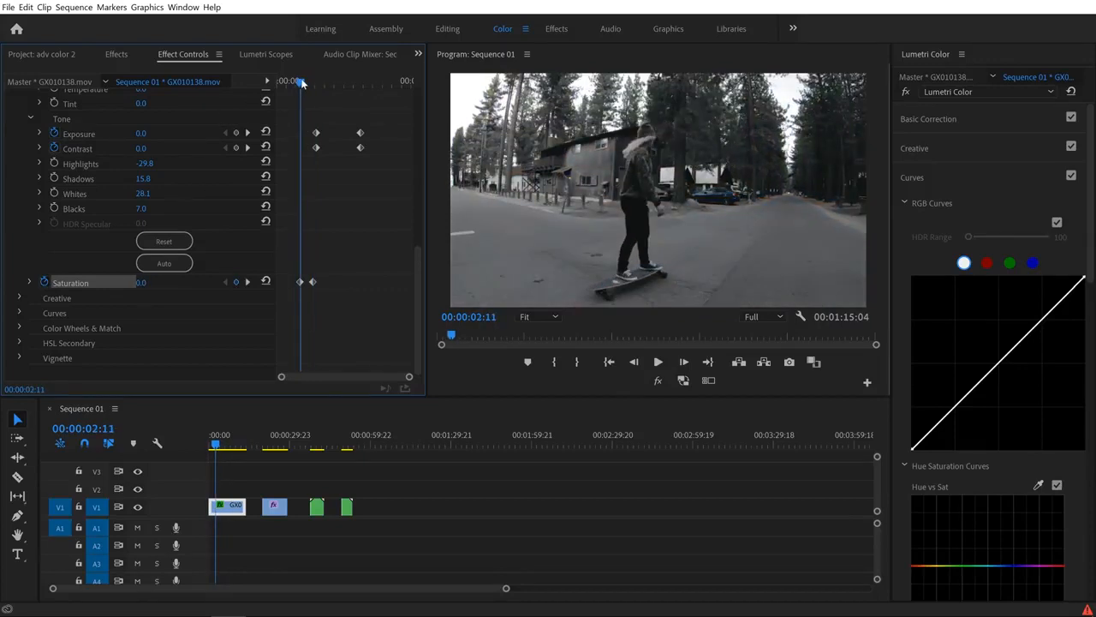
pyautogui.press('space')
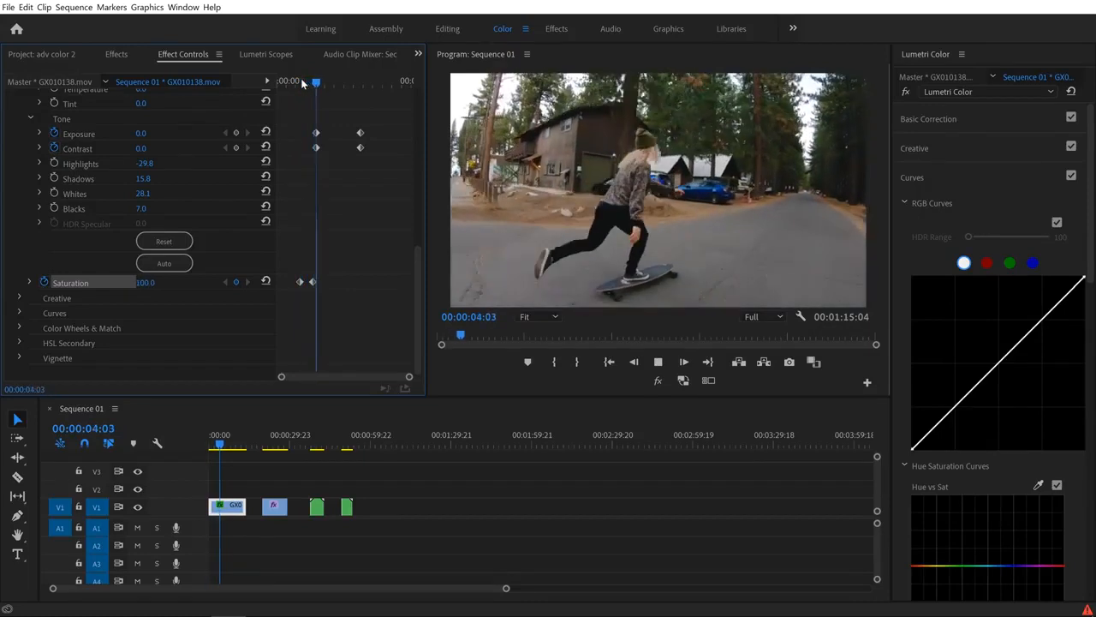
pyautogui.press('space')
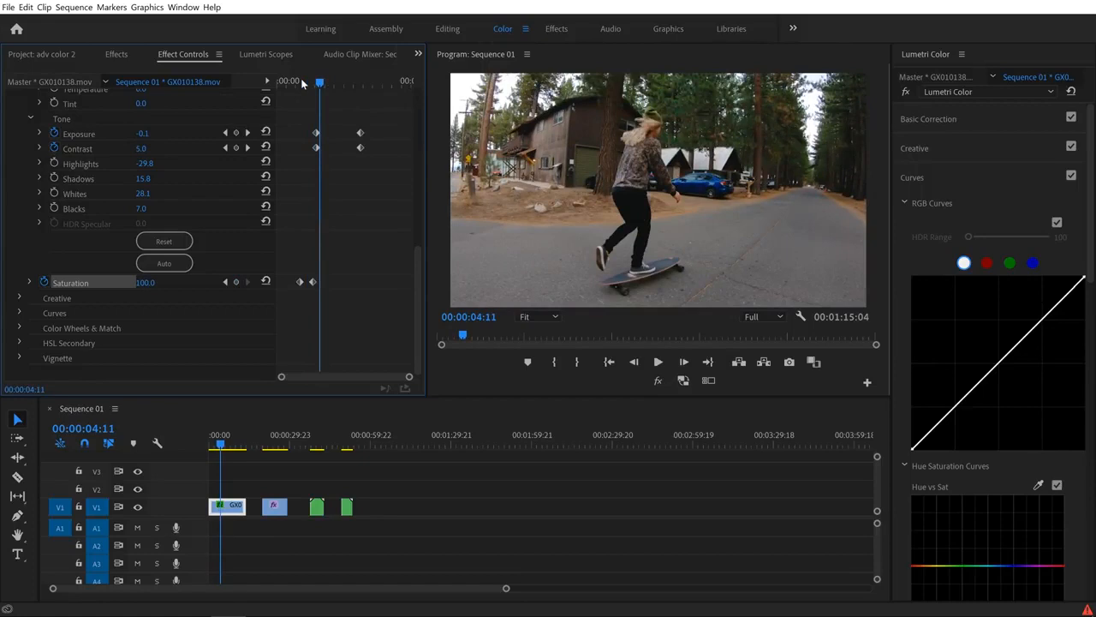
pyautogui.moveTo(384, 111); pyautogui.dragTo(286, 298)
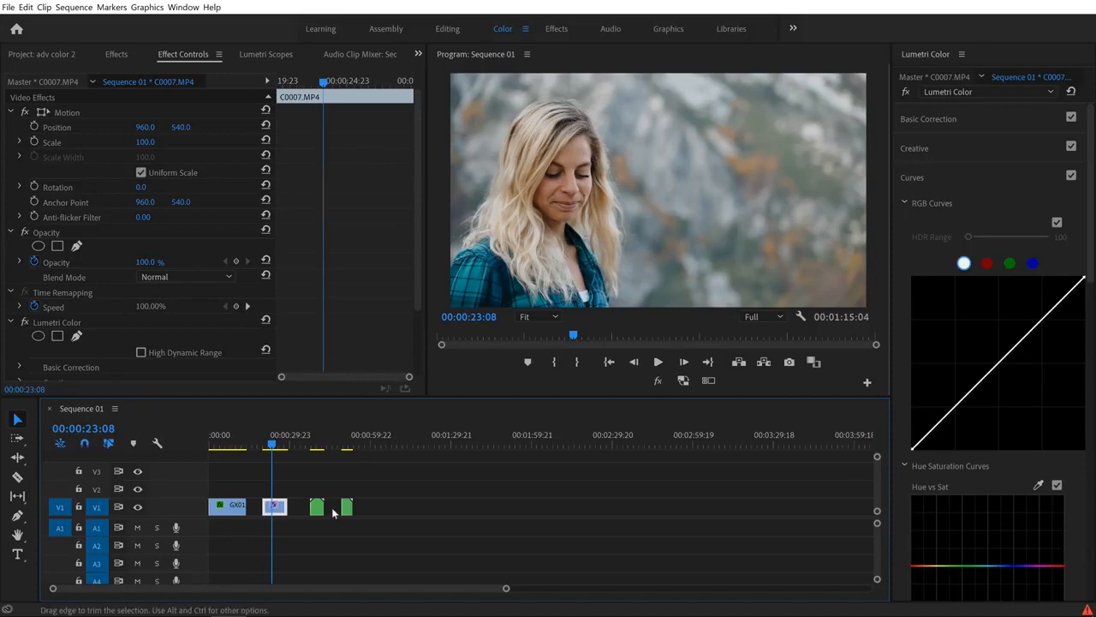
# Add a second Lumetri Color effect to the C0007.MP4 clip and bring its settings into view.
pyautogui.click(996, 94)
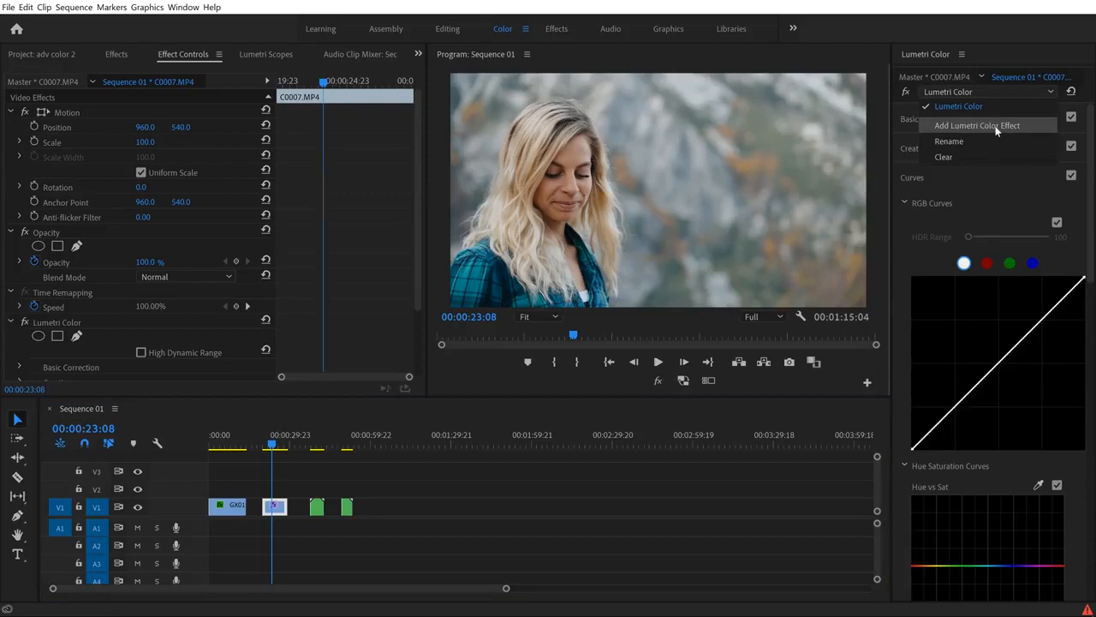
pyautogui.click(996, 129)
pyautogui.moveTo(419, 142); pyautogui.dragTo(406, 298)
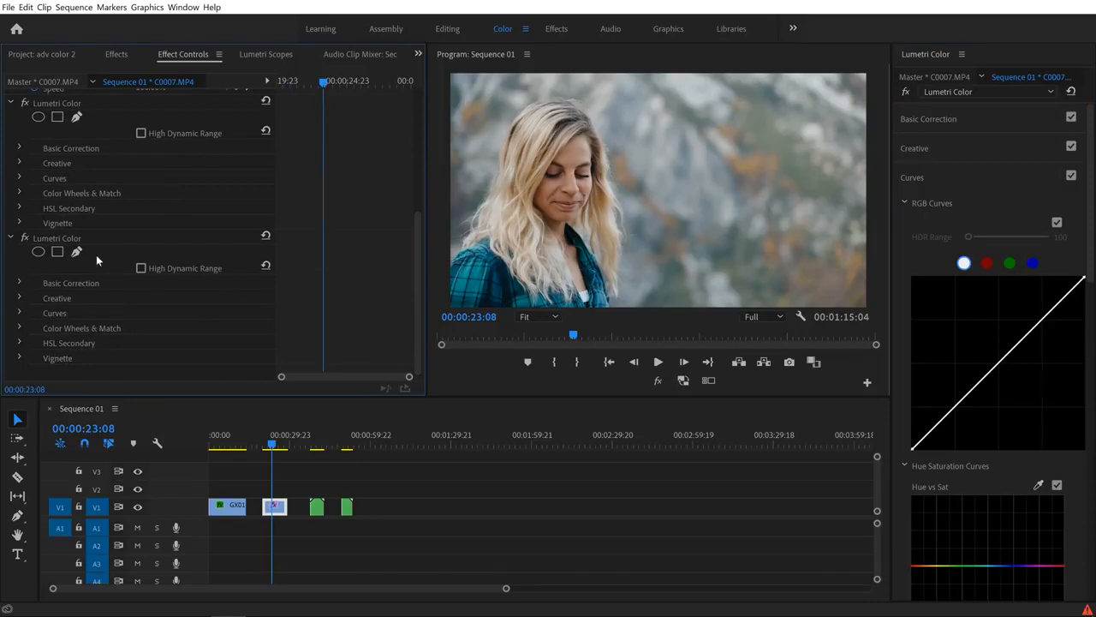
# Set Exposure to -1.2 in the Basic Correction of the second Lumetri Color effect.
pyautogui.click(21, 283)
pyautogui.scroll(-1, 366, 295)
pyautogui.scroll(-1, 365, 298)
pyautogui.moveTo(142, 331); pyautogui.dragTo(132, 332)
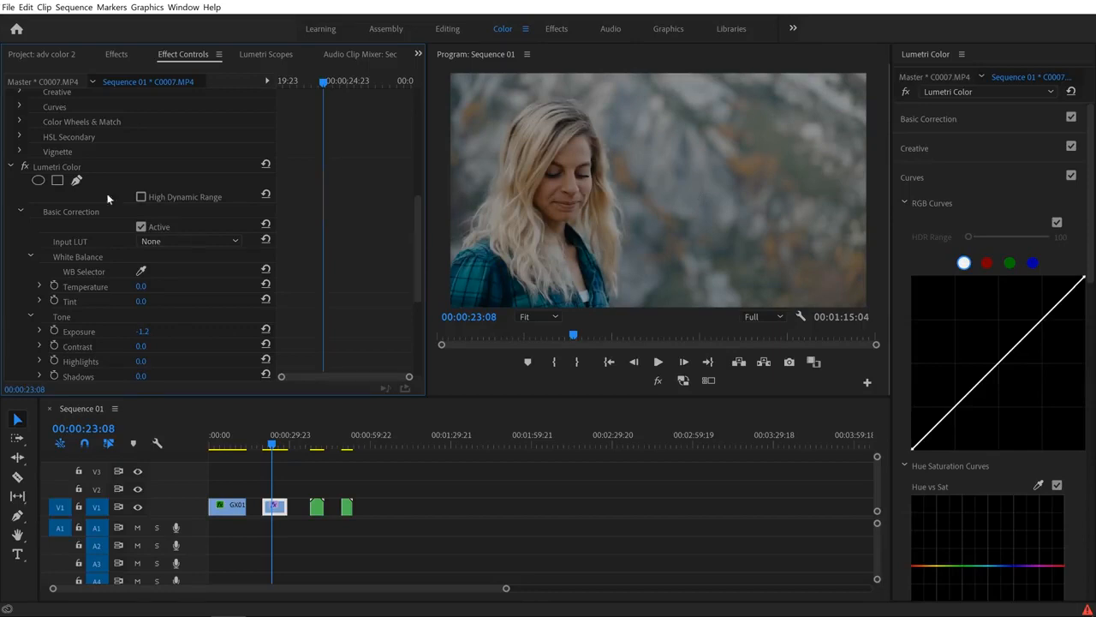
# Draw a four-cornered pen mask over the background beside the woman and set its Mask Feather to 231.
pyautogui.click(78, 184)
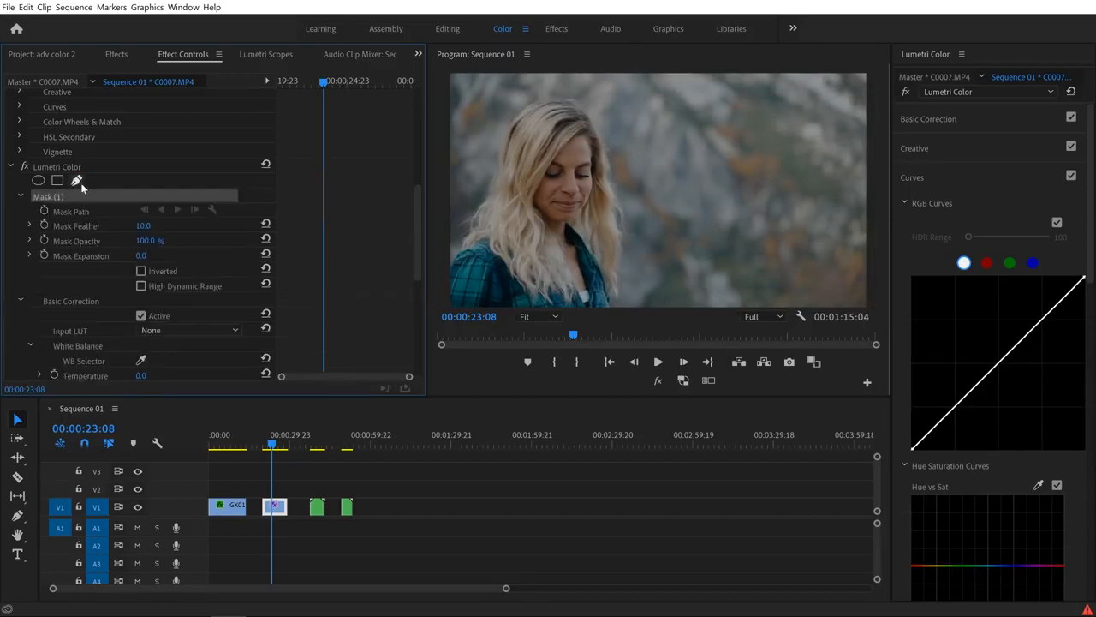
pyautogui.click(603, 76)
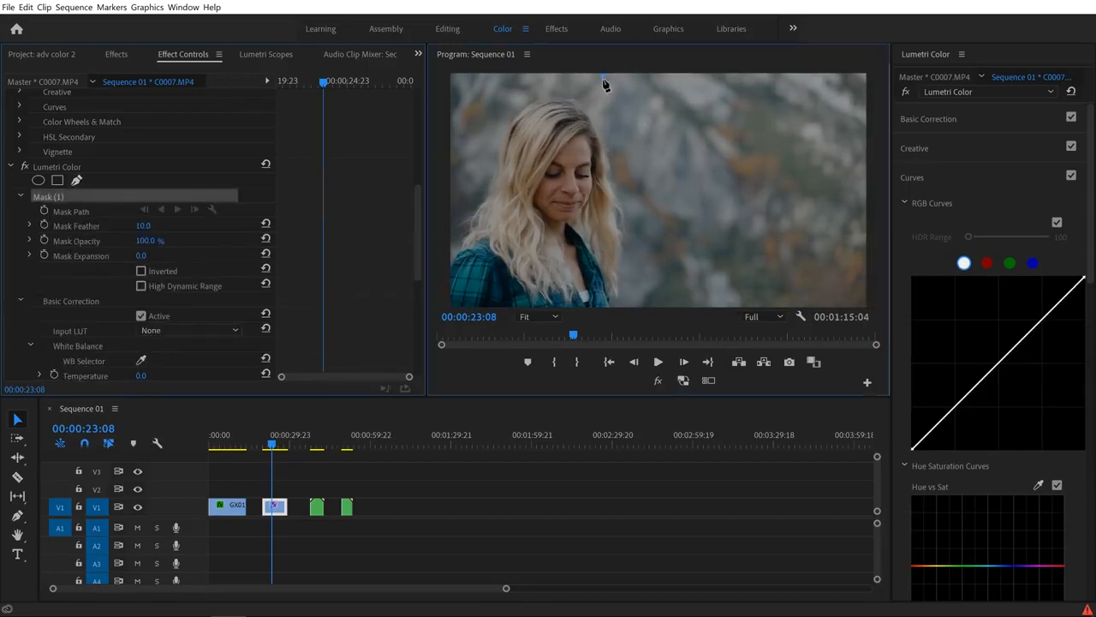
pyautogui.click(610, 307)
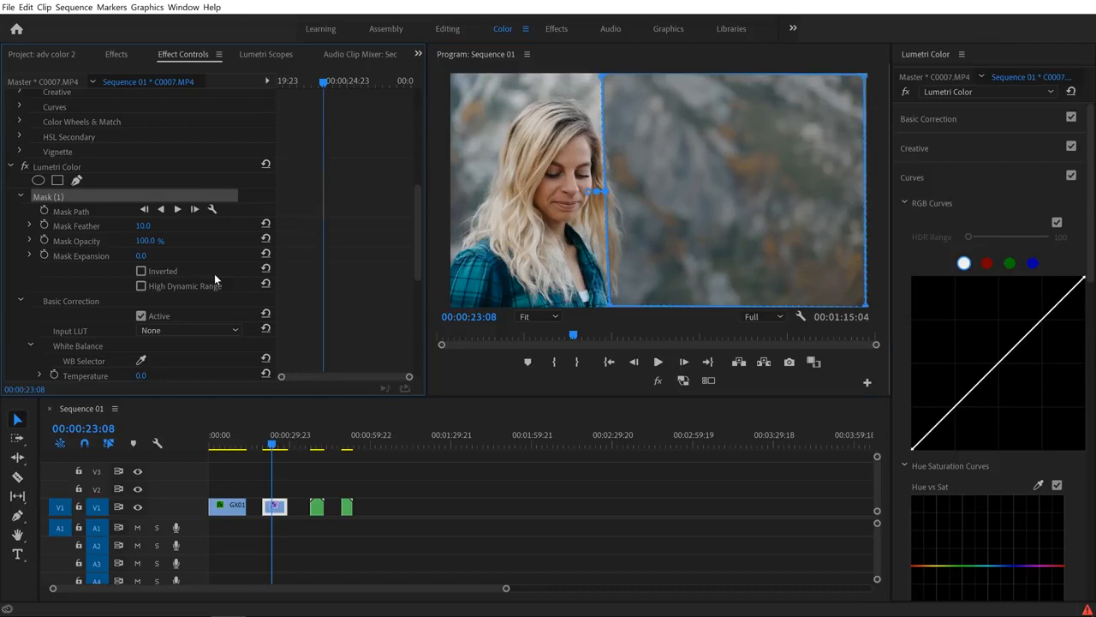
pyautogui.click(77, 168)
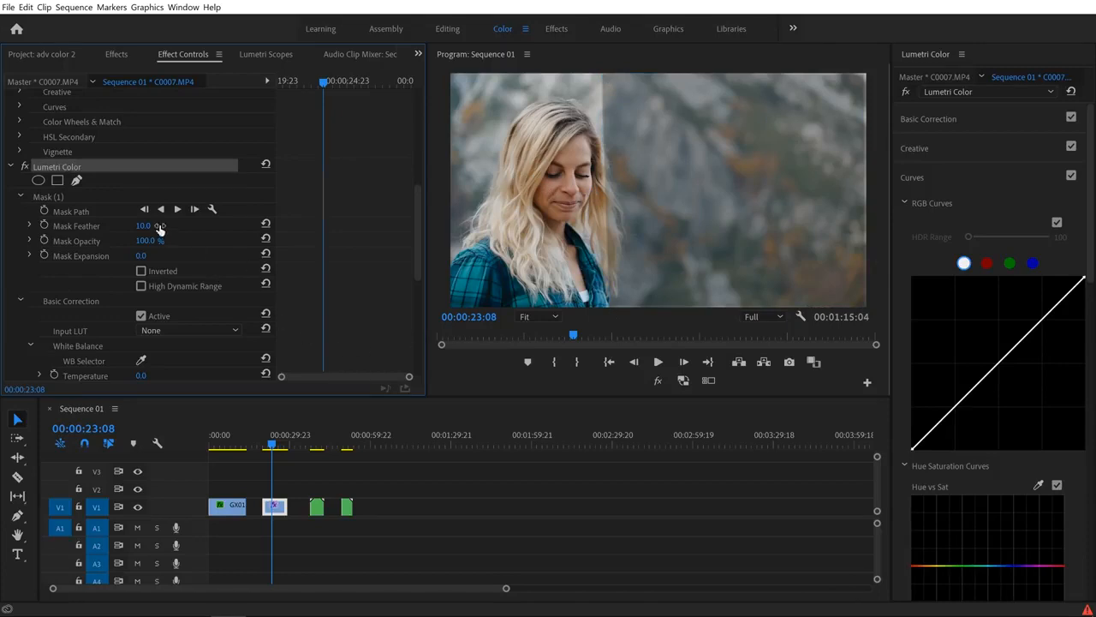
pyautogui.moveTo(144, 227); pyautogui.dragTo(333, 227)
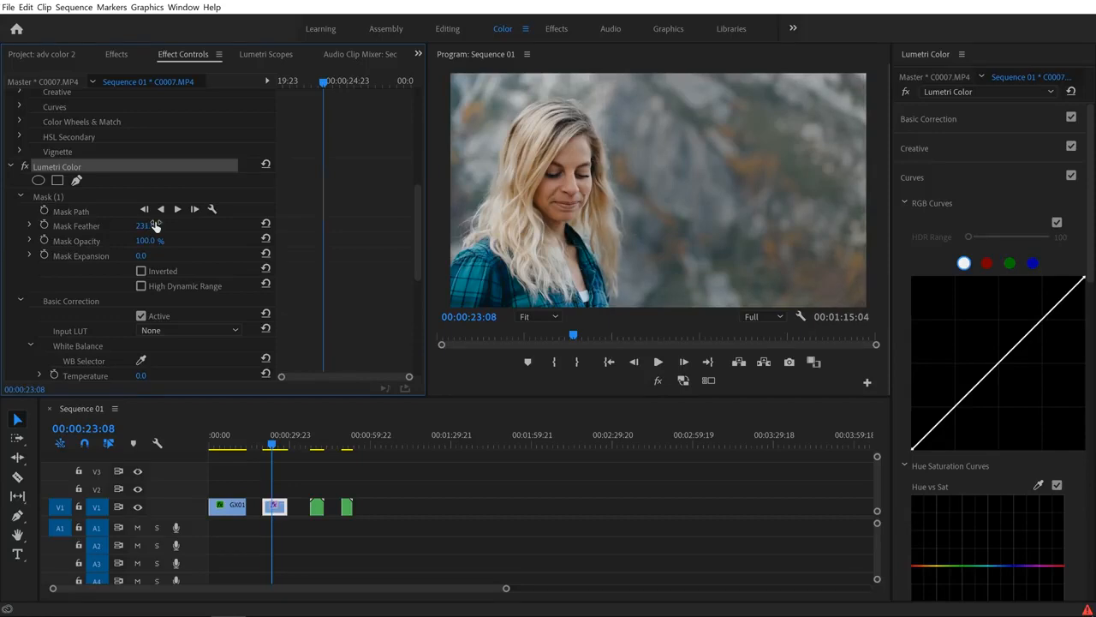
# Compare the shot with the masked Lumetri Color effect off and on, and play back the clip.
pyautogui.click(26, 167)
pyautogui.click(26, 167)
pyautogui.click(268, 448)
pyautogui.press('space')
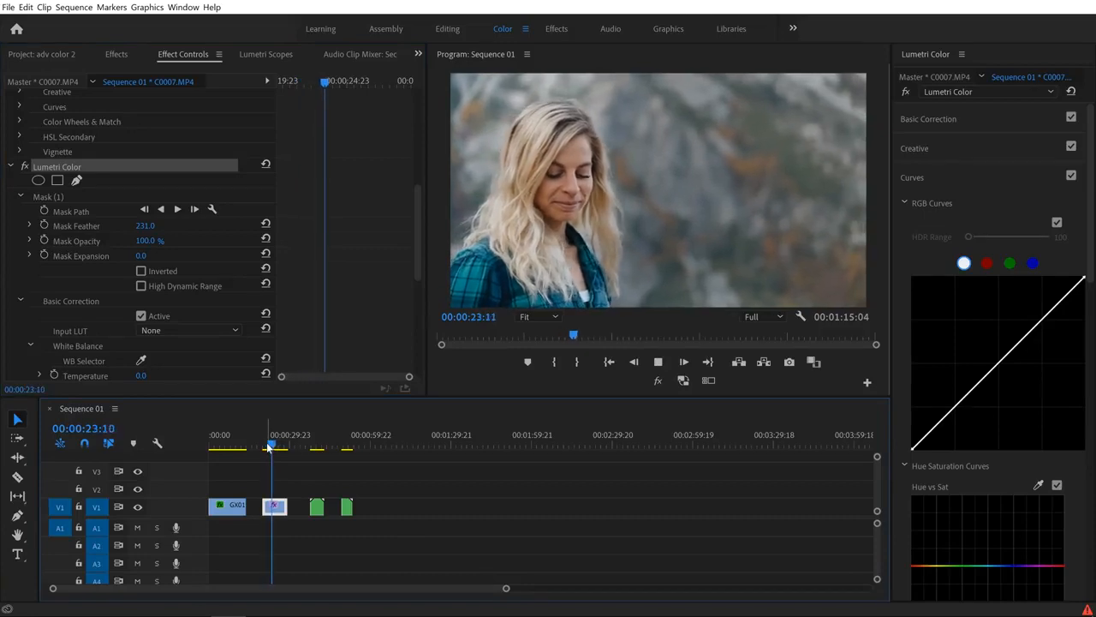
pyautogui.press('space')
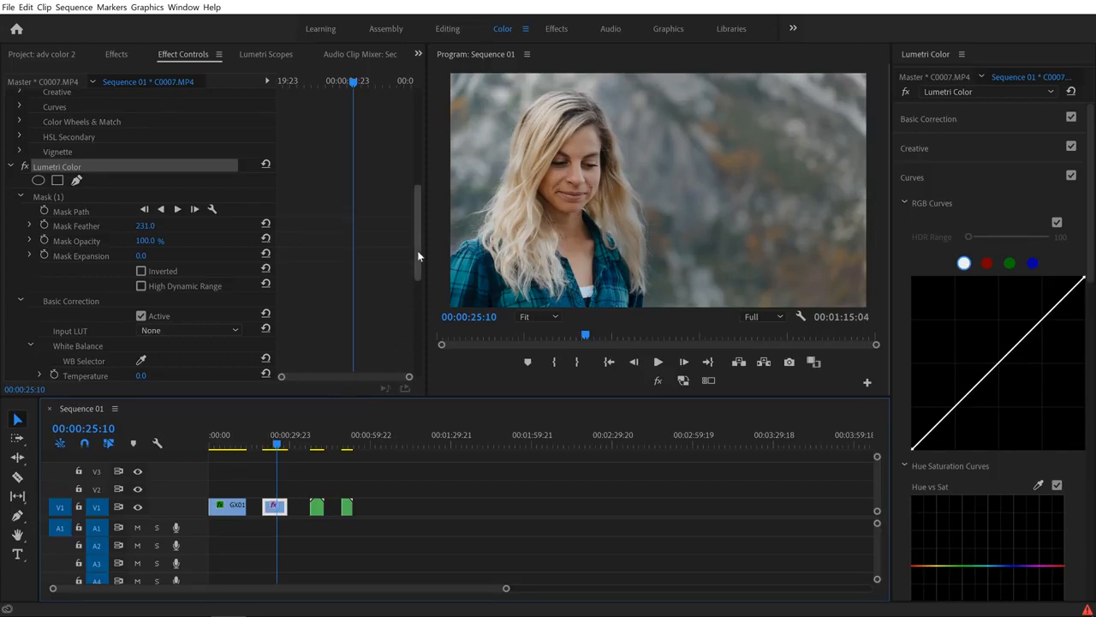
# Add a third Lumetri Color effect to the C0007.MP4 clip.
pyautogui.click(1016, 92)
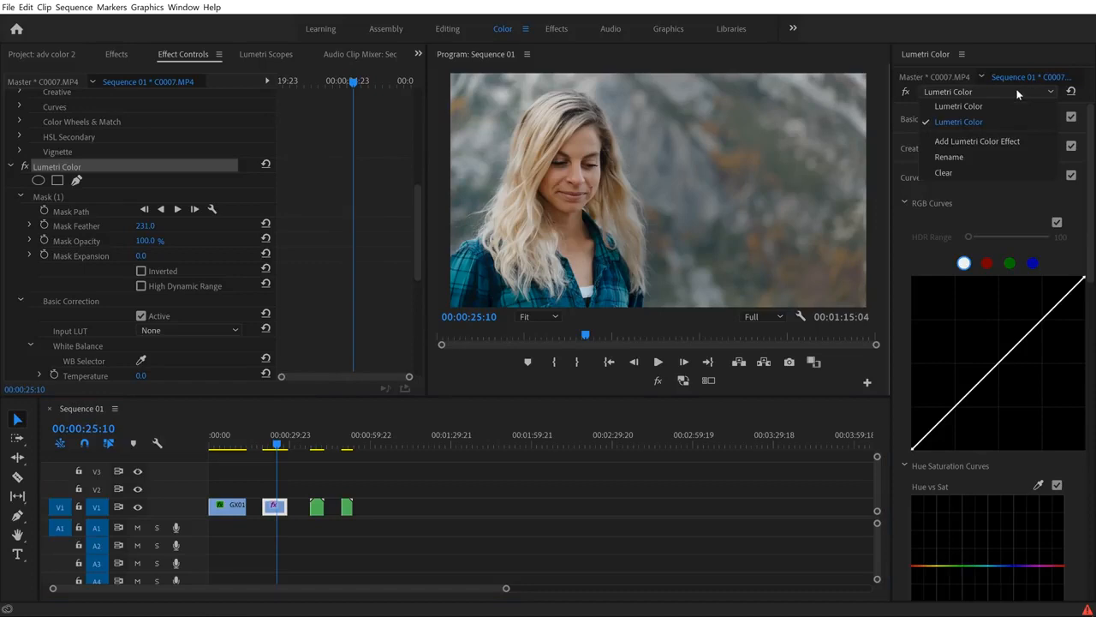
pyautogui.click(1010, 141)
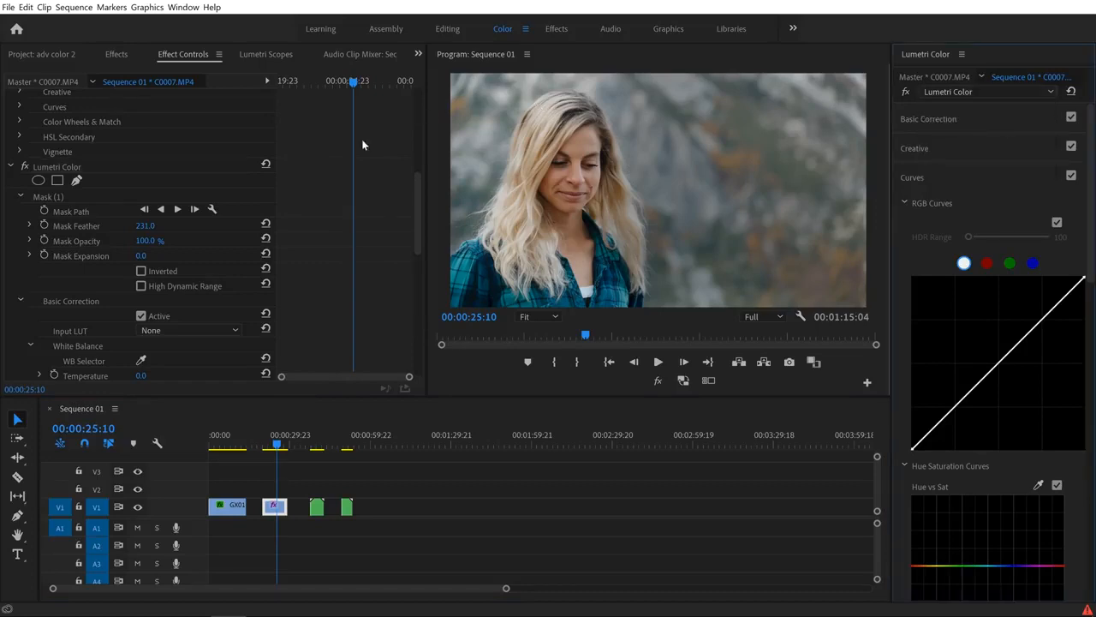
# Draw a seven-cornered pen mask around the woman's face on the Opacity of the C0007.MP4 clip.
pyautogui.moveTo(417, 188); pyautogui.dragTo(429, 305)
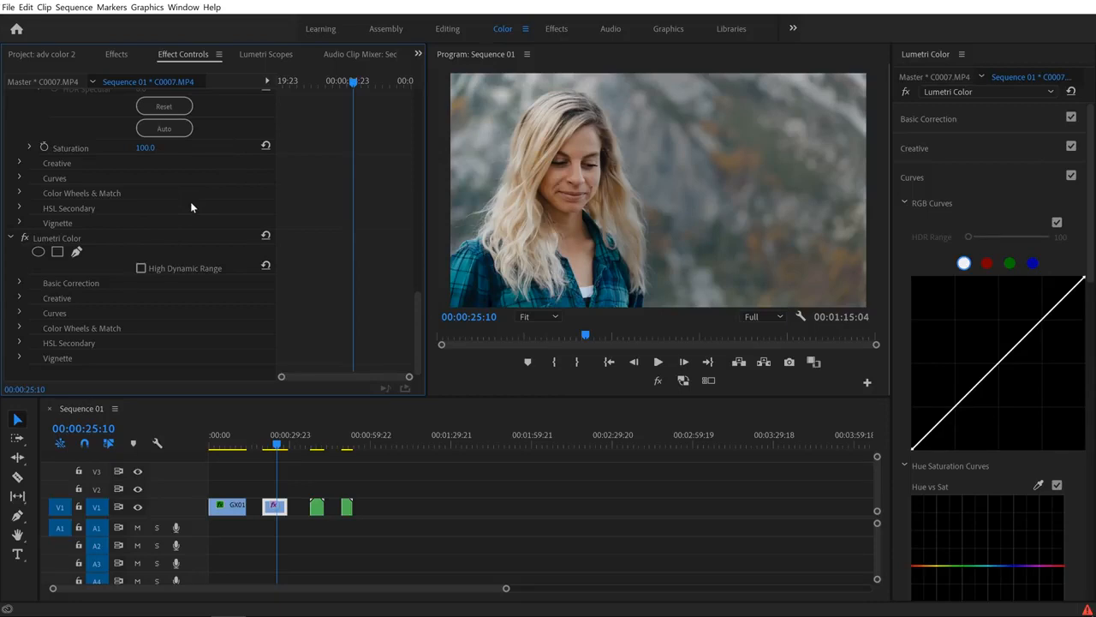
pyautogui.scroll(10, 102, 263)
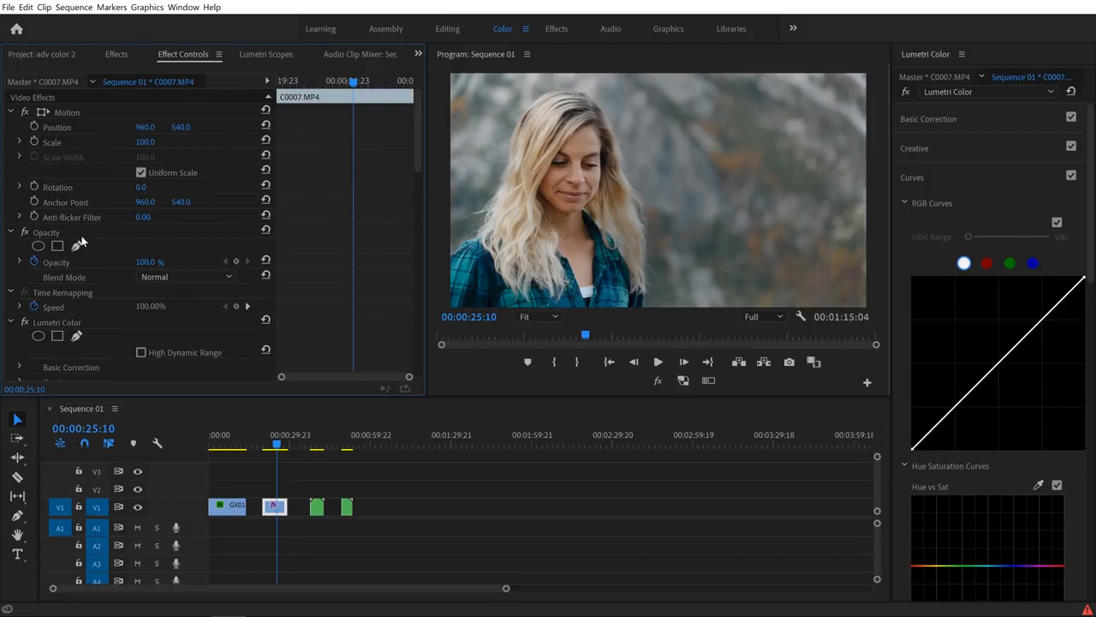
pyautogui.click(76, 247)
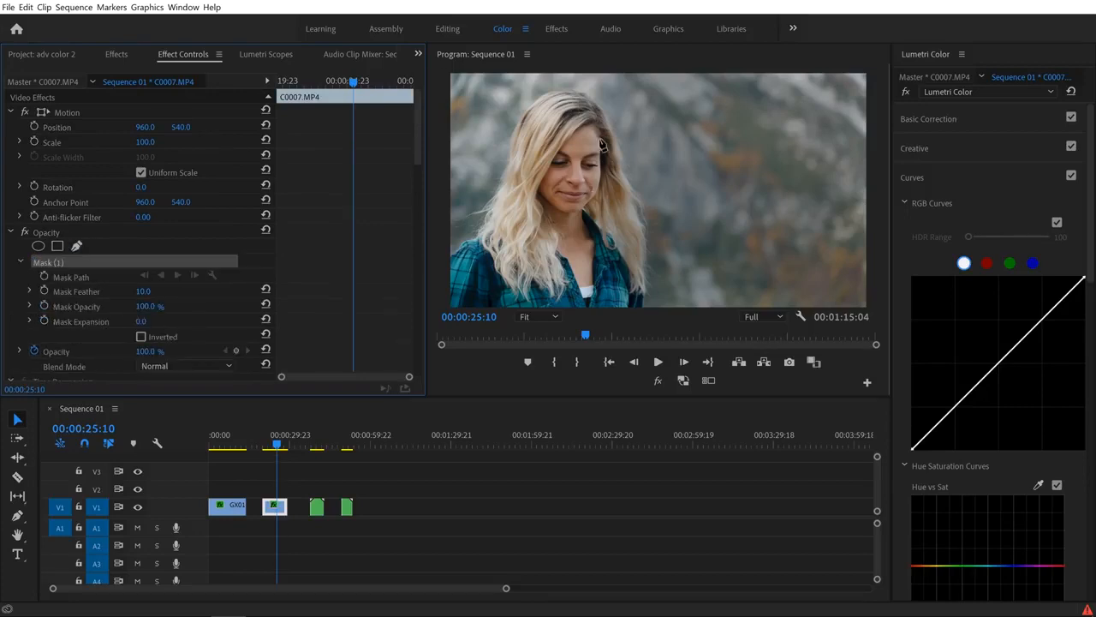
pyautogui.click(589, 120)
pyautogui.click(558, 131)
pyautogui.click(534, 155)
pyautogui.click(529, 202)
pyautogui.click(571, 218)
pyautogui.click(620, 199)
pyautogui.click(622, 156)
pyautogui.click(589, 119)
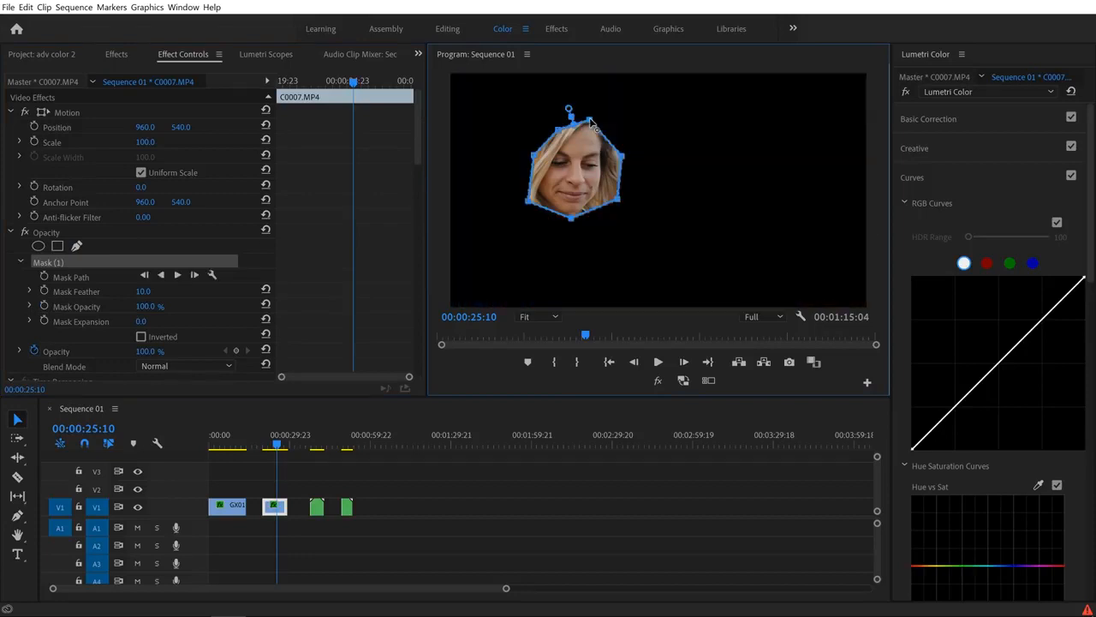
# Using the vectorscope as a guide, sample the face's skin tone on the Hue vs Hue curve and nudge its middle point slightly below the line.
pyautogui.click(256, 53)
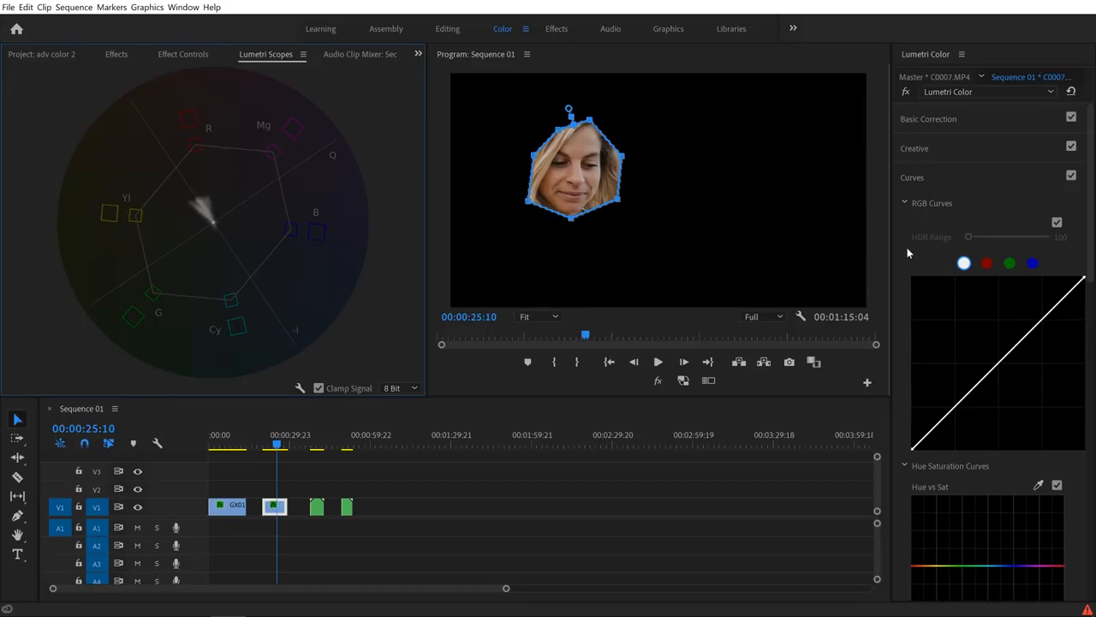
pyautogui.scroll(-1, 908, 249)
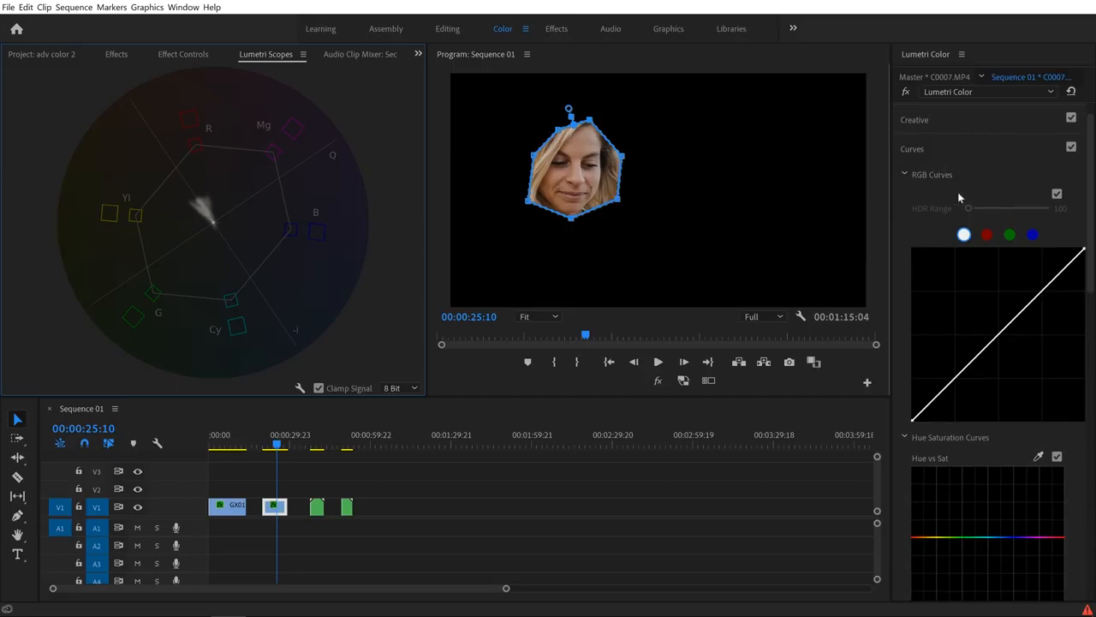
pyautogui.scroll(-4, 899, 254)
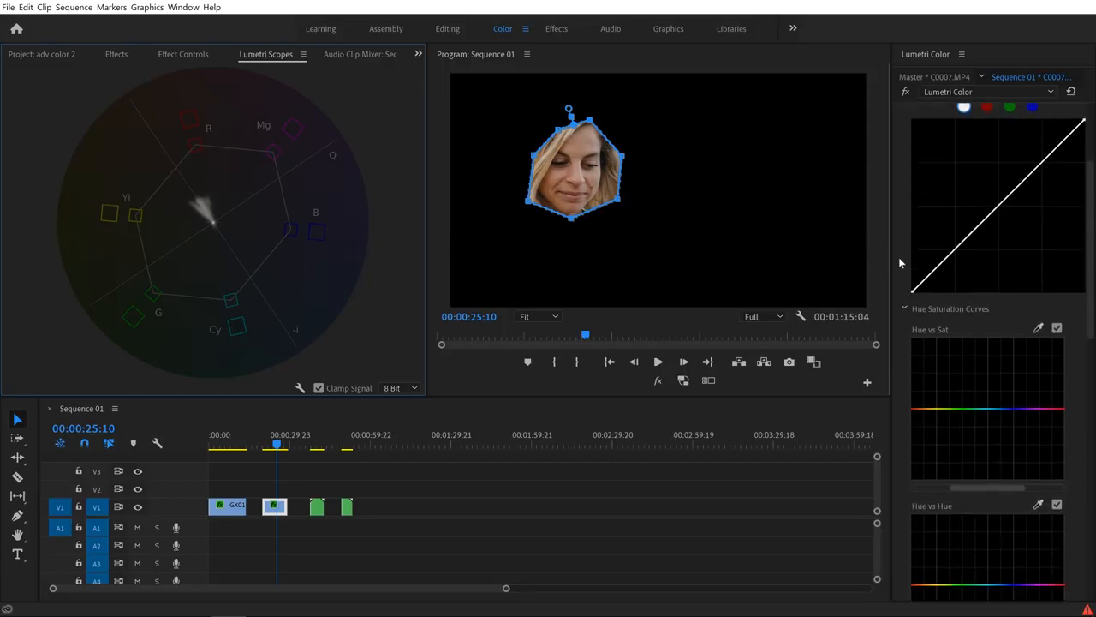
pyautogui.scroll(3, 899, 257)
pyautogui.scroll(2, 899, 263)
pyautogui.moveTo(1091, 175); pyautogui.dragTo(1086, 295)
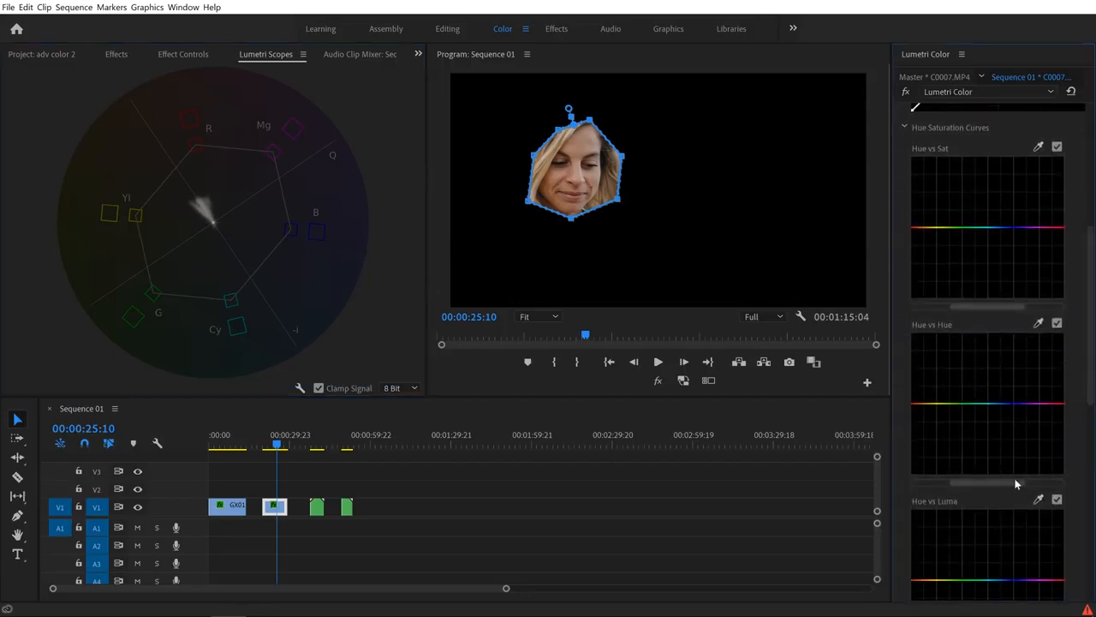
pyautogui.moveTo(1014, 484); pyautogui.dragTo(978, 481)
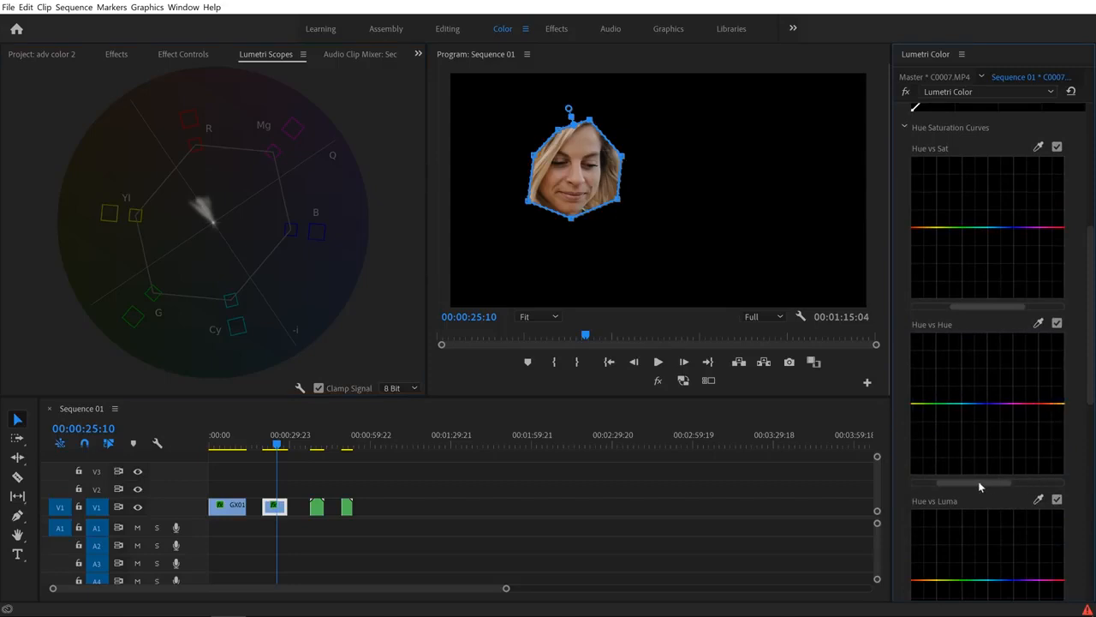
pyautogui.click(1037, 324)
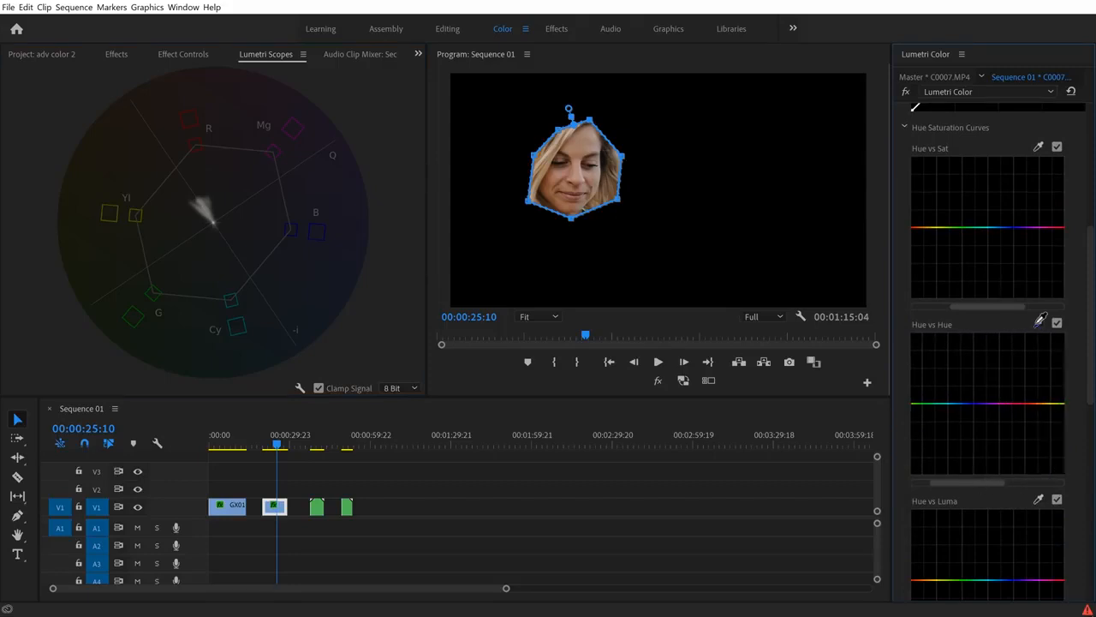
pyautogui.click(574, 151)
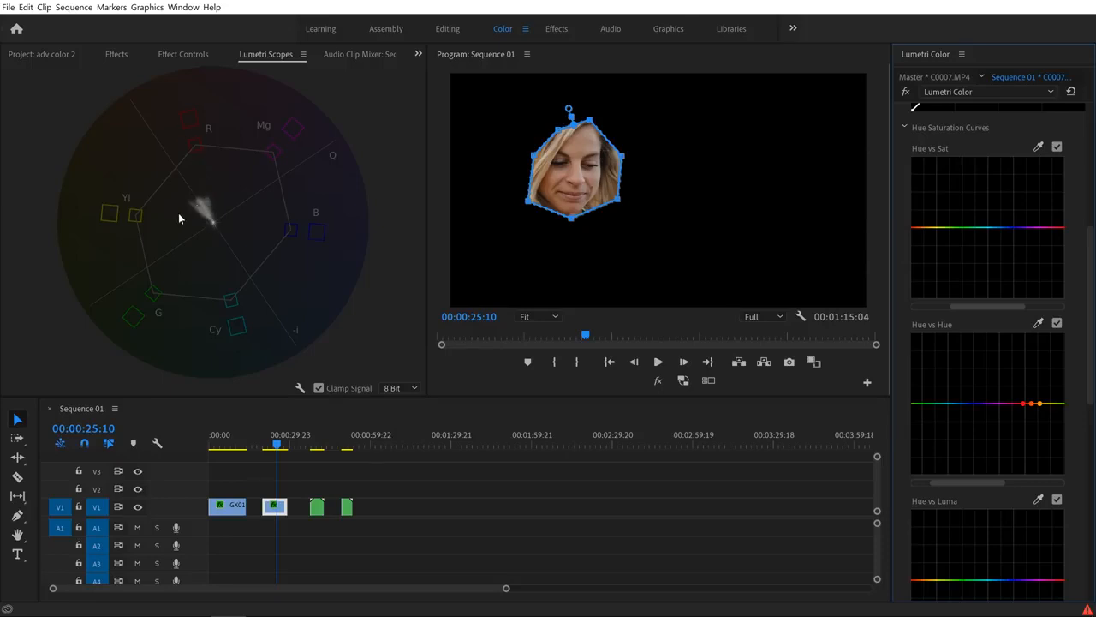
pyautogui.moveTo(1031, 404); pyautogui.dragTo(1033, 390)
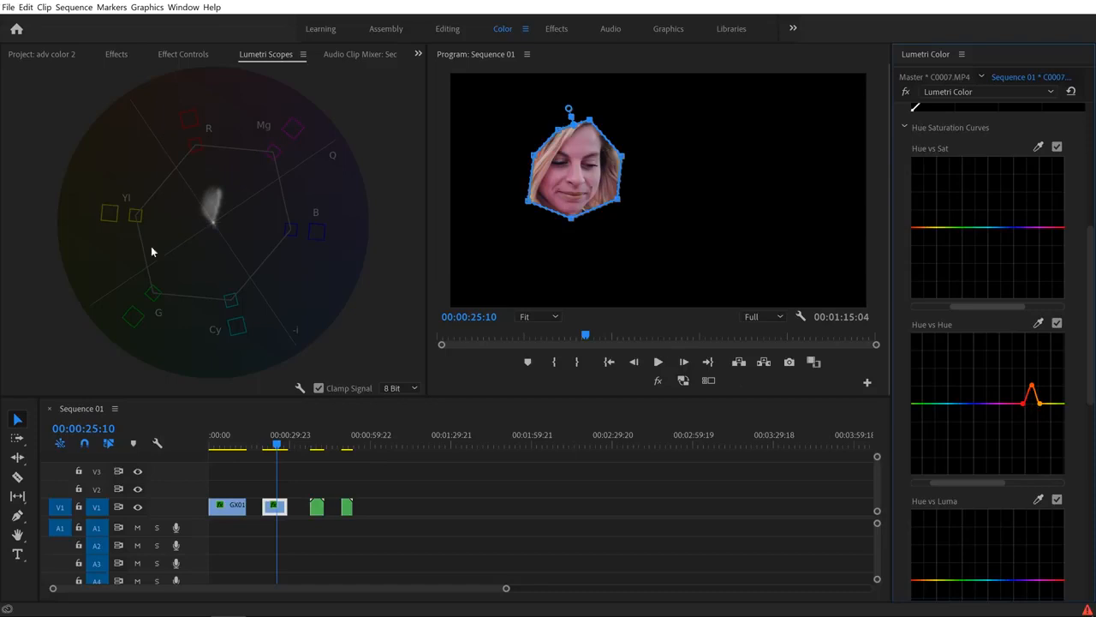
pyautogui.moveTo(1033, 389); pyautogui.dragTo(1032, 410)
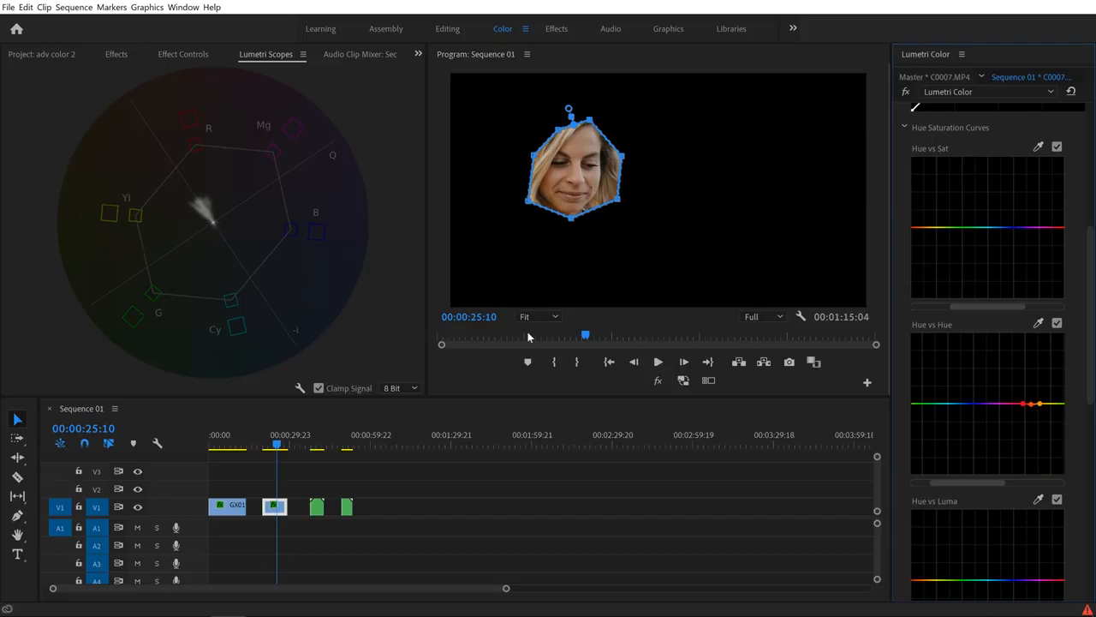
# Sample the skin tone on the Hue vs Luma curve and raise its middle point slightly.
pyautogui.scroll(-2, 1035, 422)
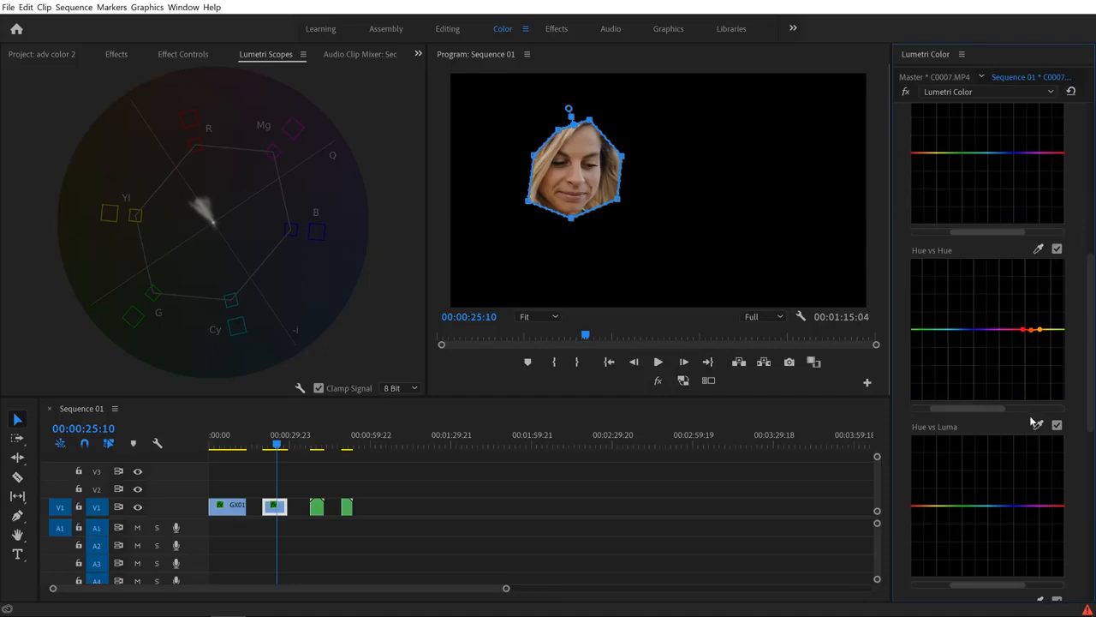
pyautogui.click(1037, 424)
pyautogui.click(606, 190)
pyautogui.moveTo(1004, 587); pyautogui.dragTo(950, 587)
pyautogui.moveTo(1005, 507)
pyautogui.mouseDown()
pyautogui.moveTo(1005, 470)
pyautogui.moveTo(1008, 559)
pyautogui.moveTo(1006, 509)
pyautogui.mouseUp()
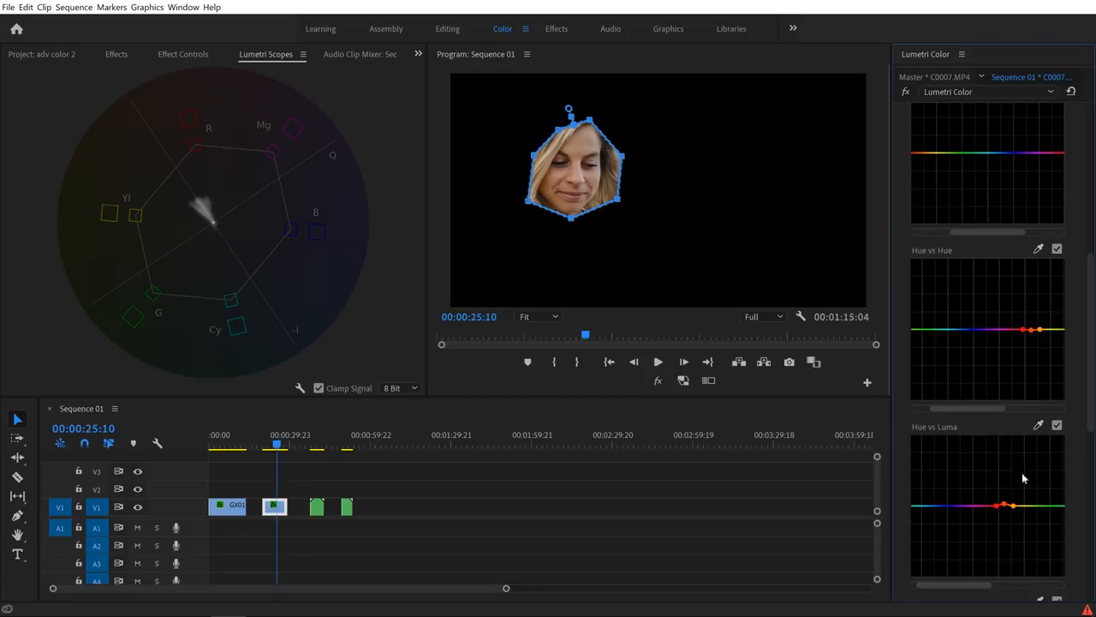
# Sample the skin tone on the Hue vs Sat curve and raise its middle point slightly.
pyautogui.moveTo(1091, 408); pyautogui.dragTo(1094, 377)
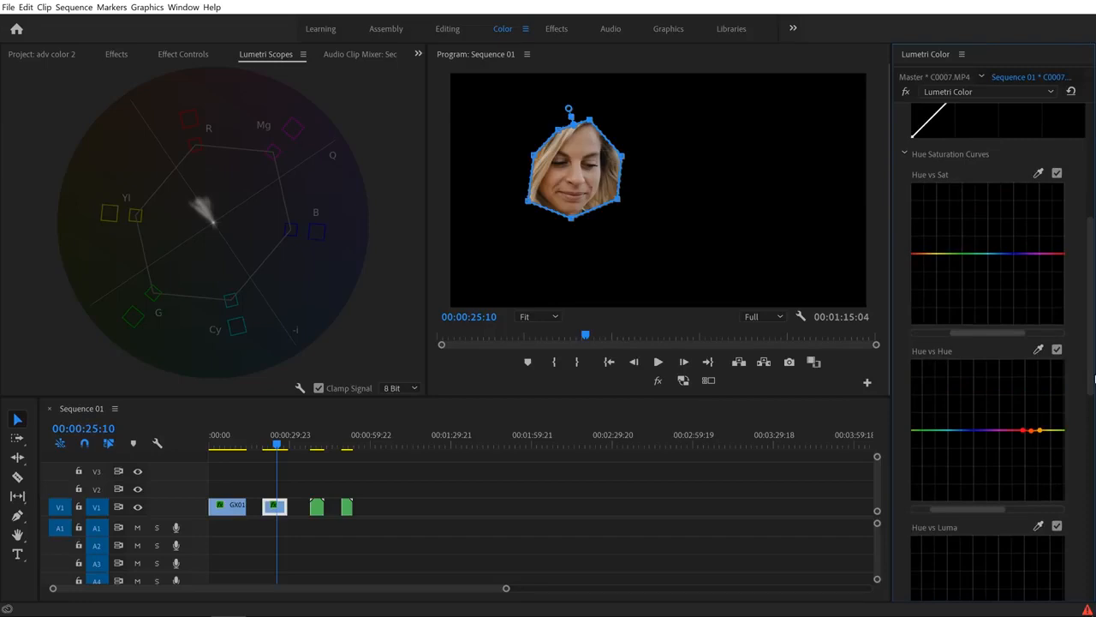
pyautogui.click(1039, 173)
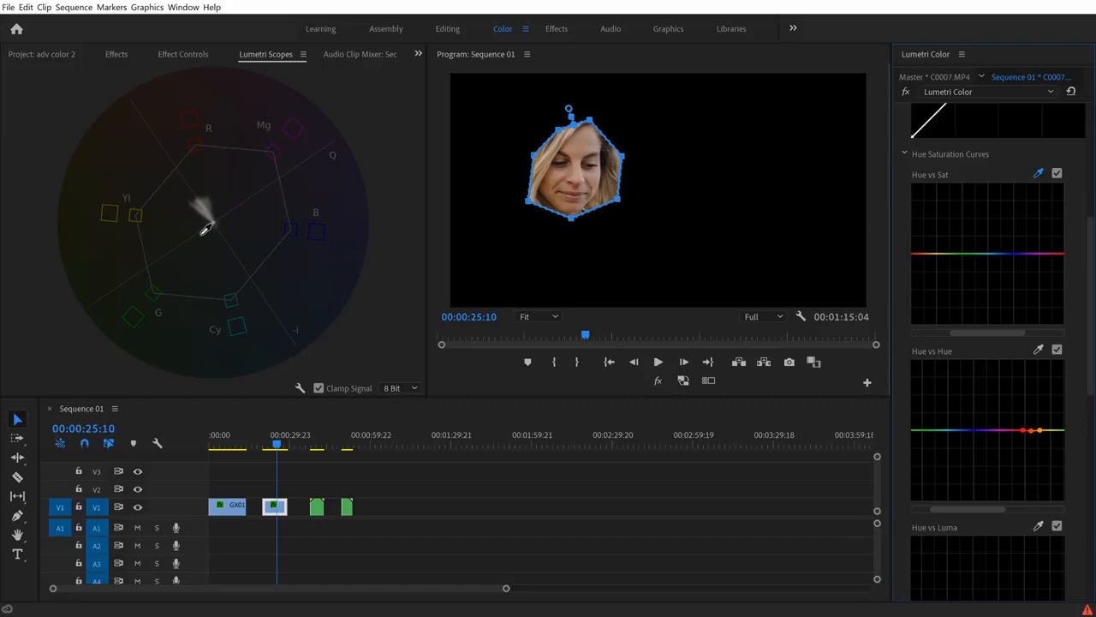
pyautogui.click(581, 146)
pyautogui.moveTo(1008, 333); pyautogui.dragTo(952, 332)
# Delete the face mask from the clip's Opacity and toggle the third Lumetri Color effect to compare the full shot.
pyautogui.click(176, 55)
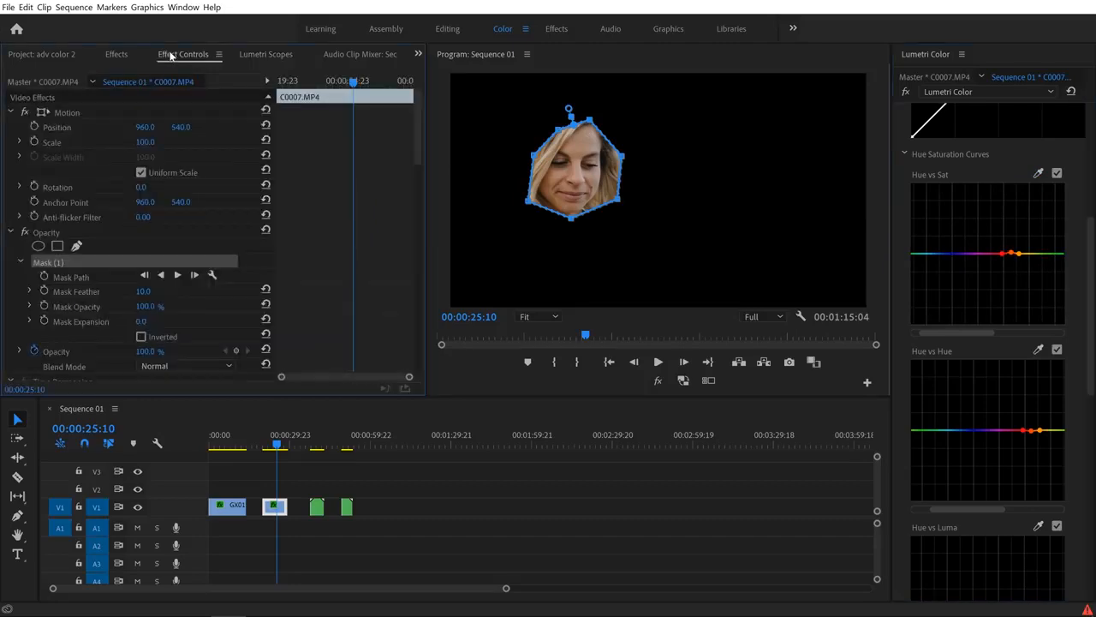
pyautogui.press('Delete')
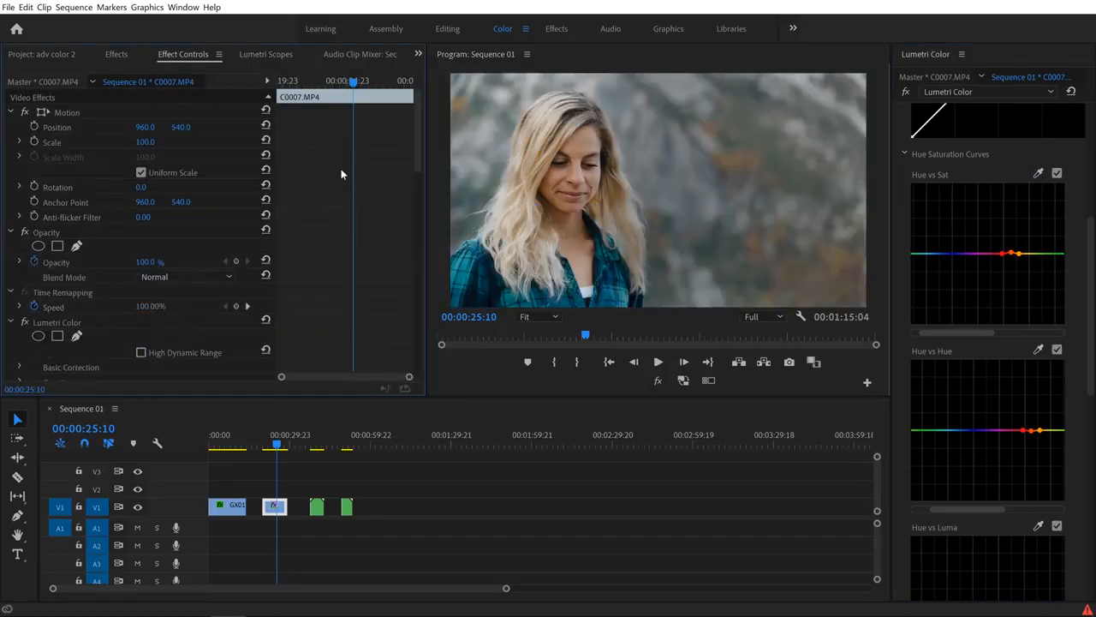
pyautogui.moveTo(415, 134); pyautogui.dragTo(416, 341)
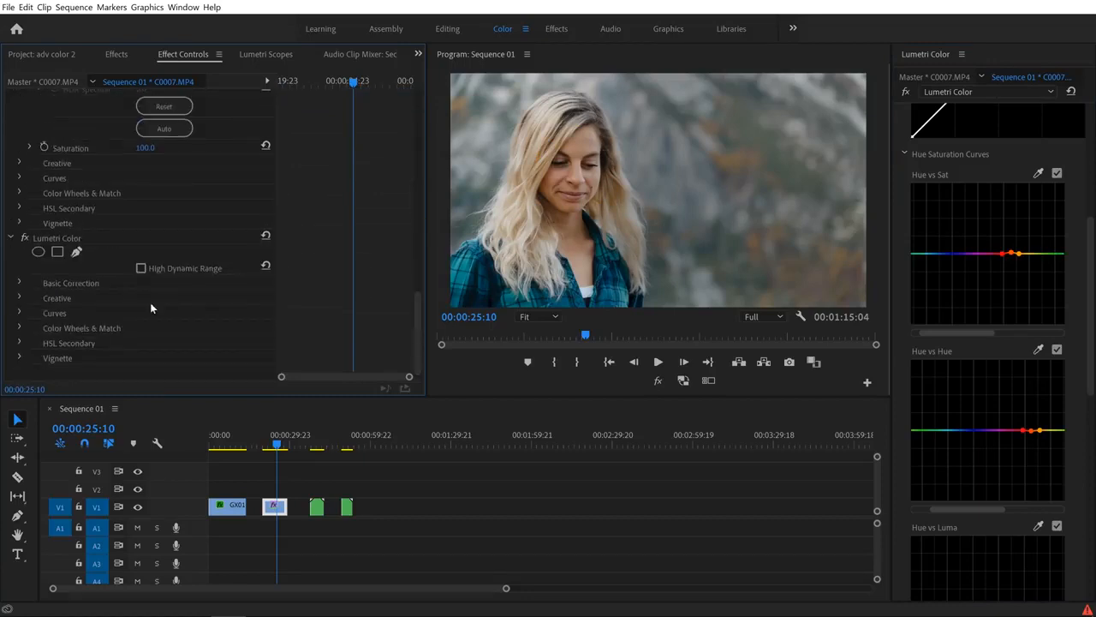
pyautogui.click(25, 238)
# Go to 00:00:40:07 in the Nested Sequence 01 clip and add a new Lumetri Color effect to it.
pyautogui.click(320, 441)
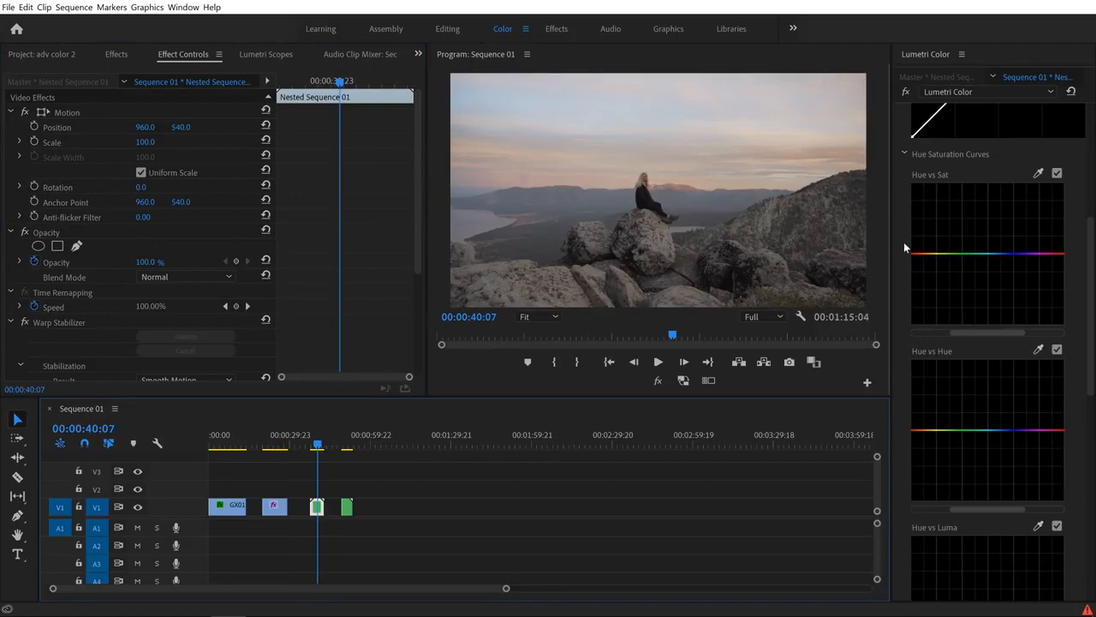
pyautogui.scroll(1, 904, 247)
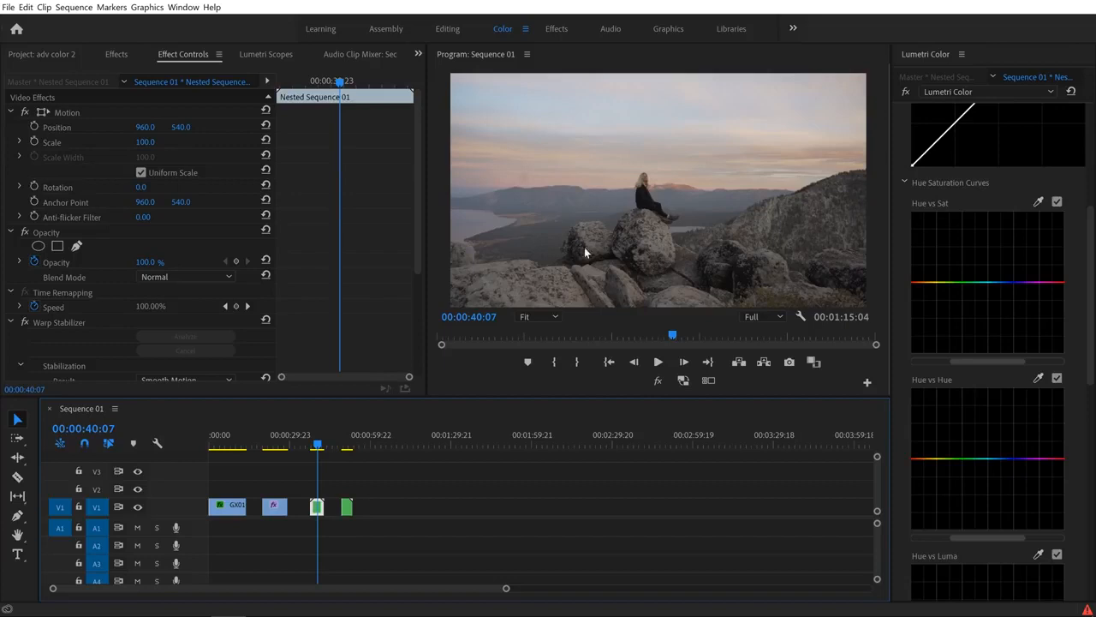
pyautogui.scroll(-5, 345, 231)
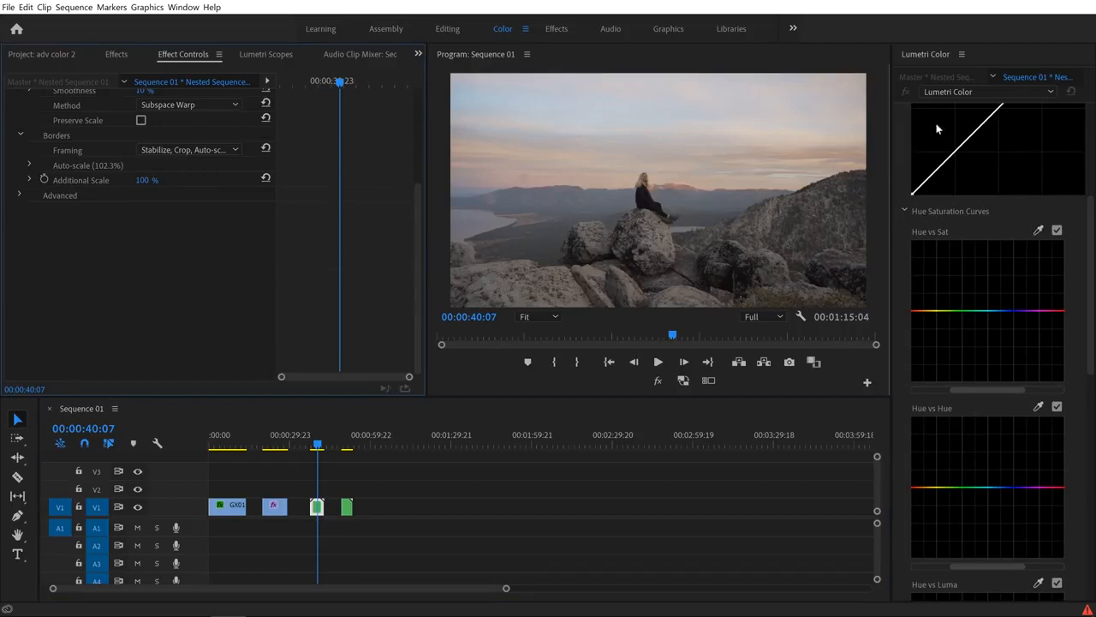
pyautogui.click(980, 94)
pyautogui.click(974, 126)
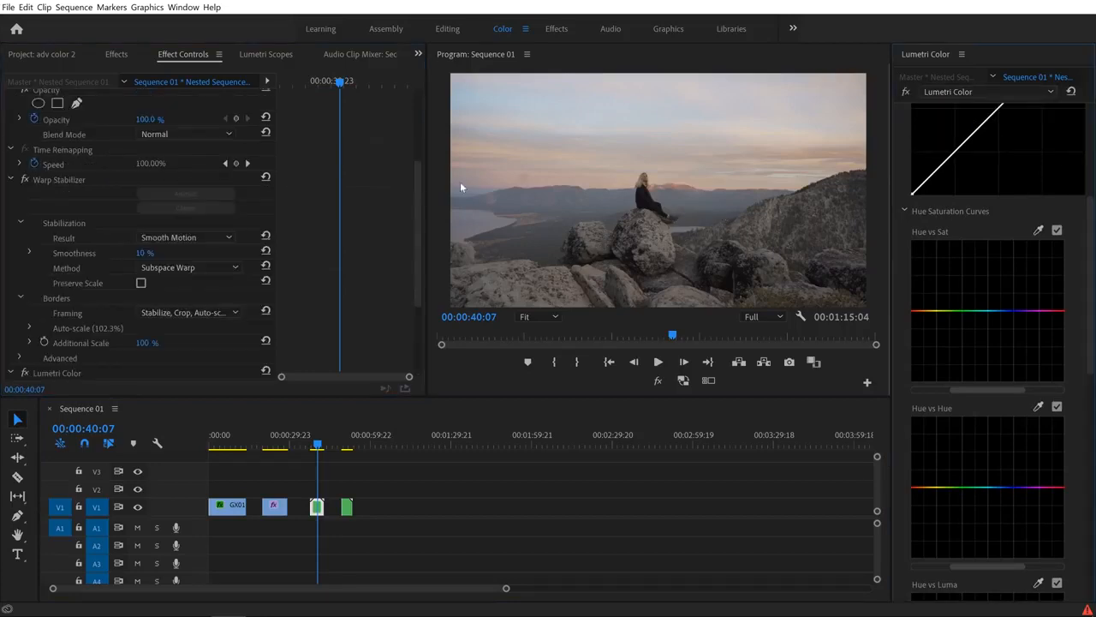
# Set Exposure to 0.5 in the Basic Correction of the nested clip's Lumetri Color effect.
pyautogui.moveTo(414, 179); pyautogui.dragTo(408, 235)
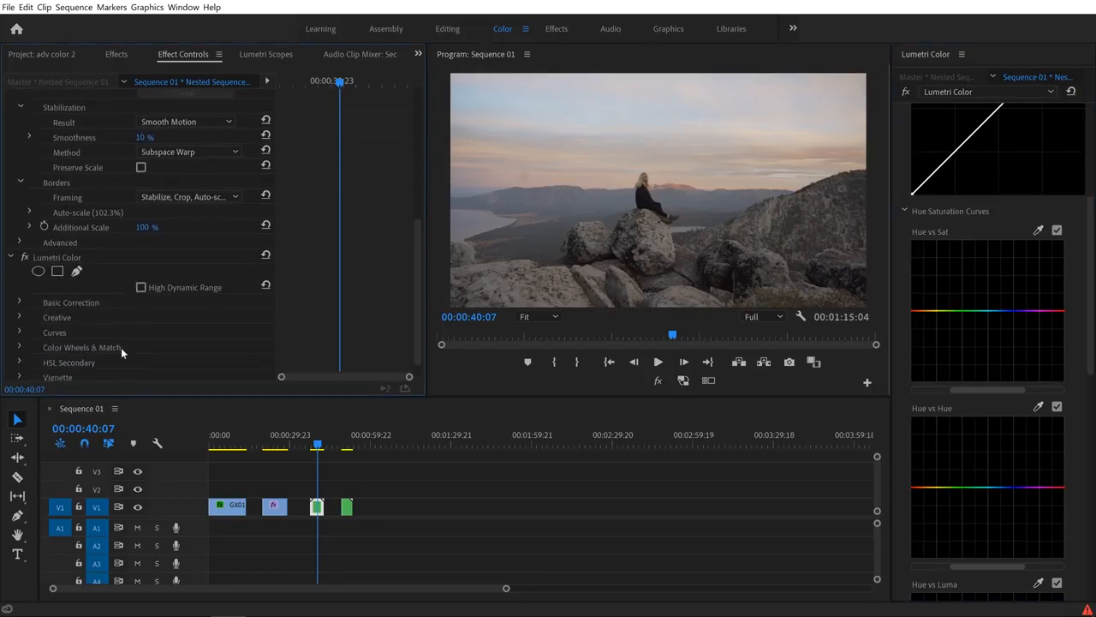
pyautogui.scroll(-1, 413, 256)
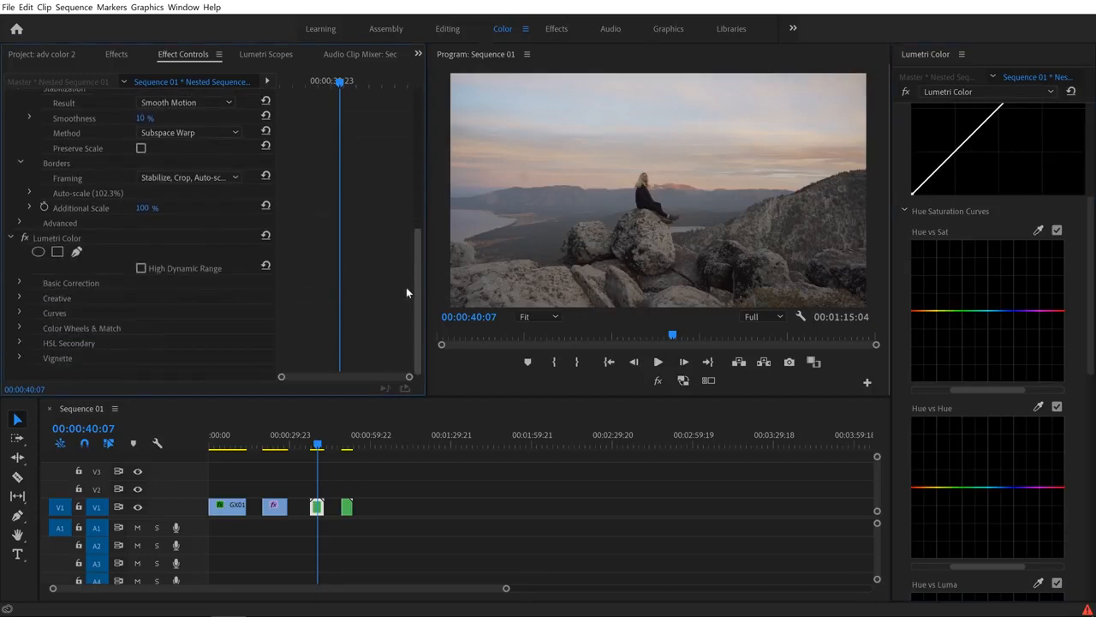
pyautogui.click(20, 284)
pyautogui.scroll(-3, 294, 316)
pyautogui.moveTo(143, 346); pyautogui.dragTo(159, 346)
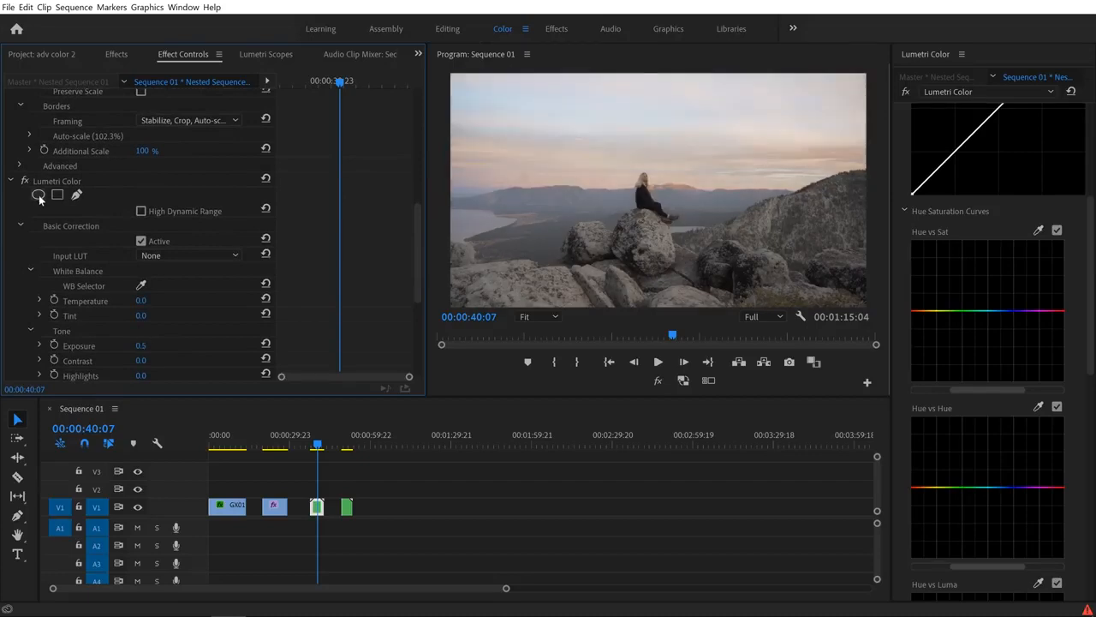
# Add an ellipse mask to the Lumetri Color effect around the seated woman and set its Mask Feather to 151.
pyautogui.click(37, 195)
pyautogui.moveTo(666, 194)
pyautogui.mouseDown()
pyautogui.moveTo(655, 208)
pyautogui.moveTo(654, 190)
pyautogui.mouseUp()
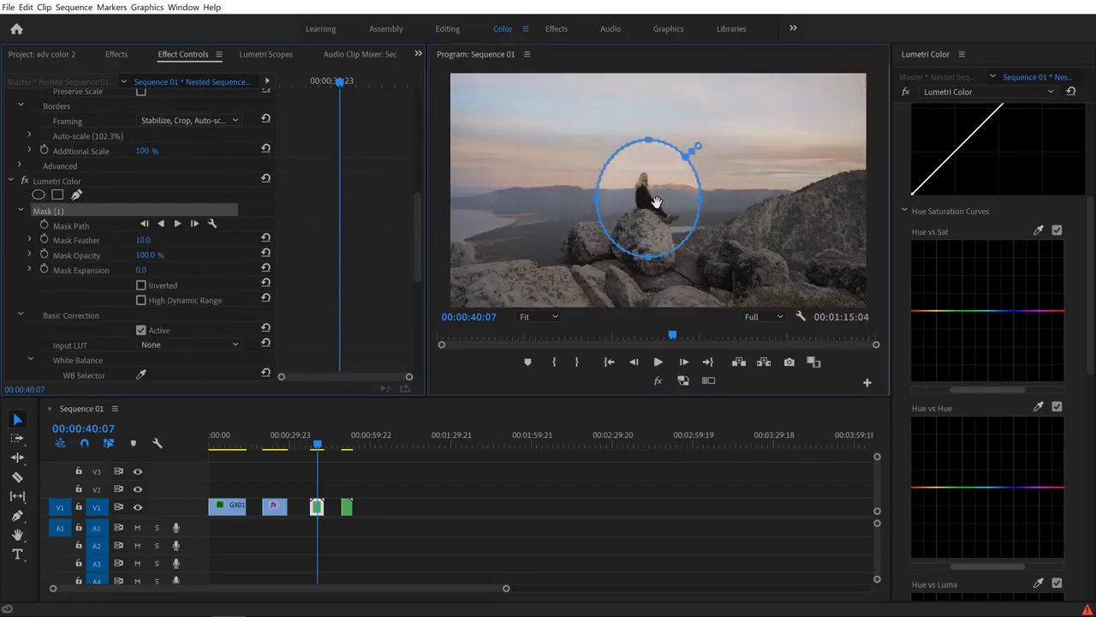
pyautogui.click(81, 181)
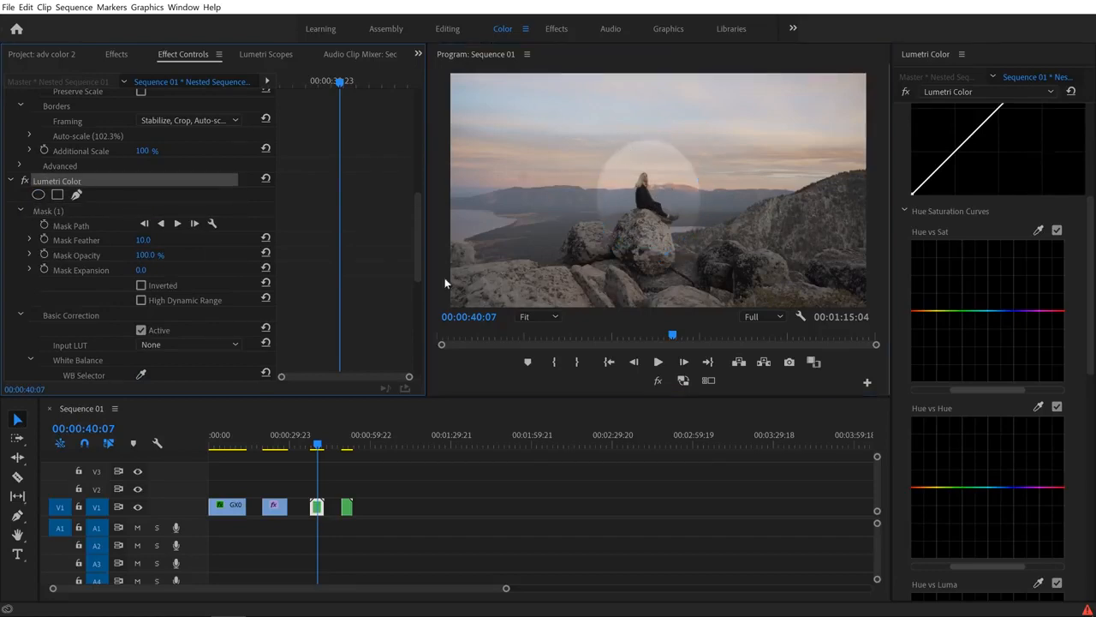
pyautogui.moveTo(143, 241); pyautogui.dragTo(235, 241)
# Compare the shot with the masked Lumetri Color effect off and on, and play back the nested clip.
pyautogui.click(25, 180)
pyautogui.click(25, 181)
pyautogui.press('space')
pyautogui.press('space')
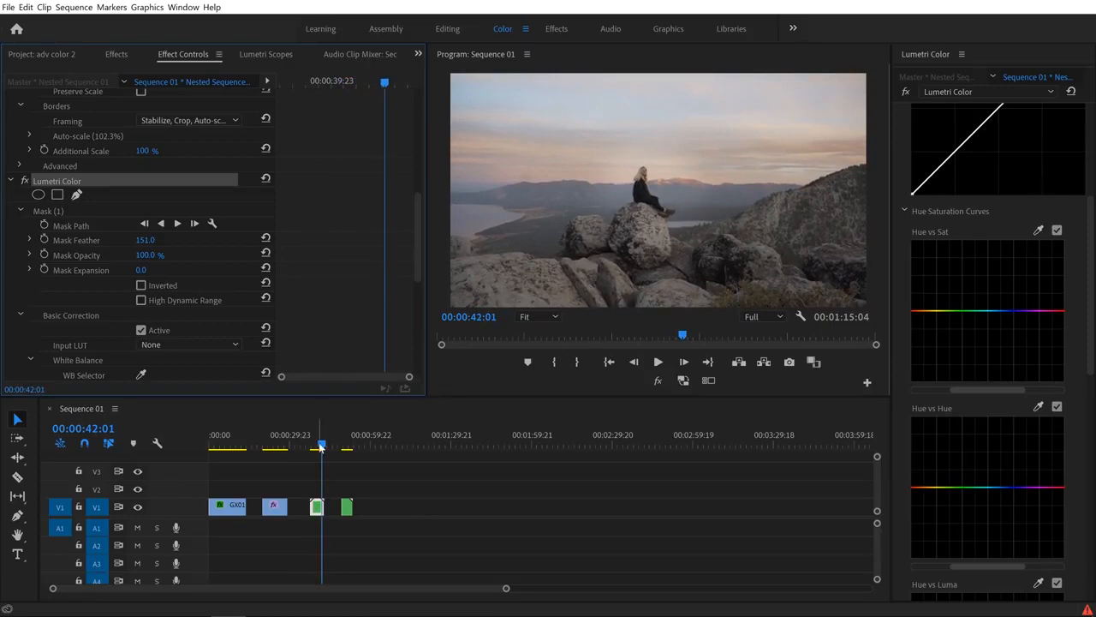
# At the clip's start, 00:00:37:20, recentre the ellipse mask on the seated woman and track the mask path forward.
pyautogui.moveTo(320, 445); pyautogui.dragTo(311, 445)
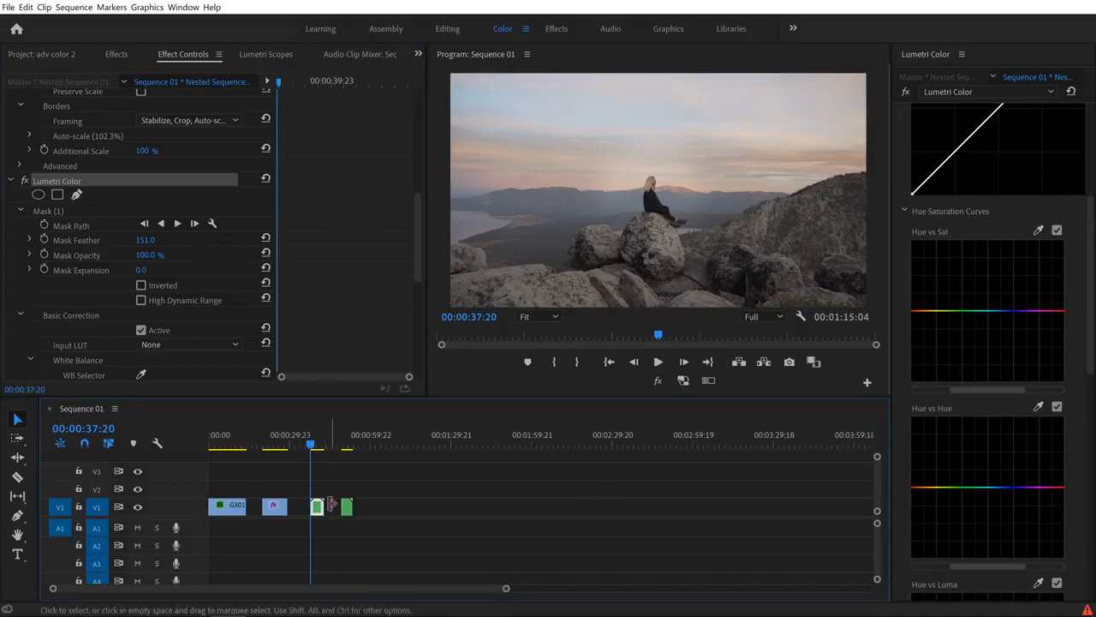
pyautogui.click(60, 212)
pyautogui.moveTo(653, 215); pyautogui.dragTo(663, 219)
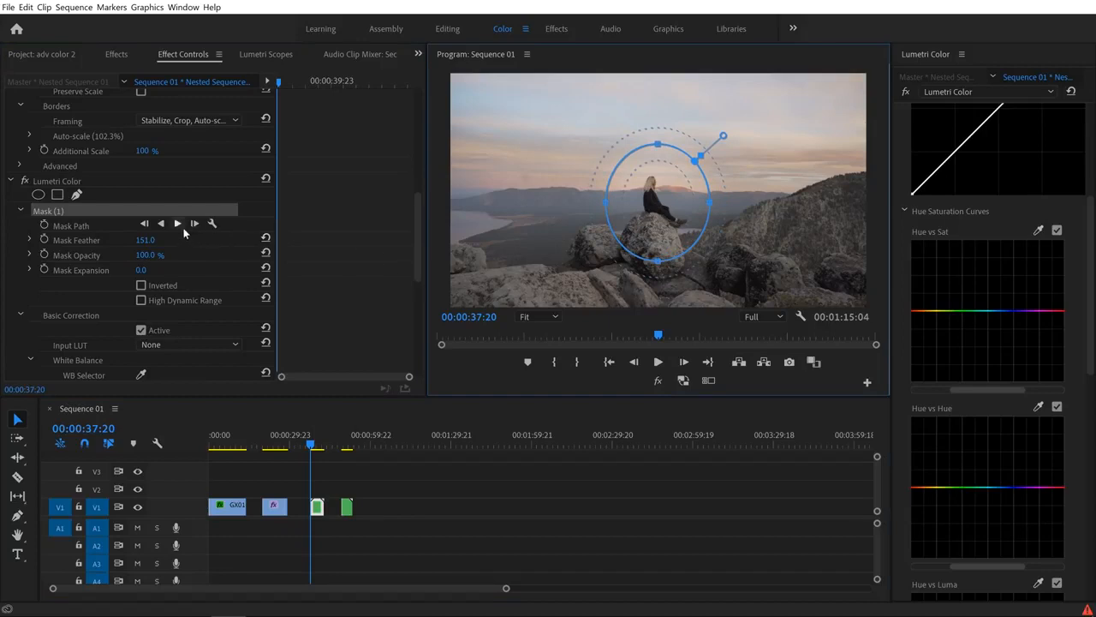
pyautogui.click(178, 225)
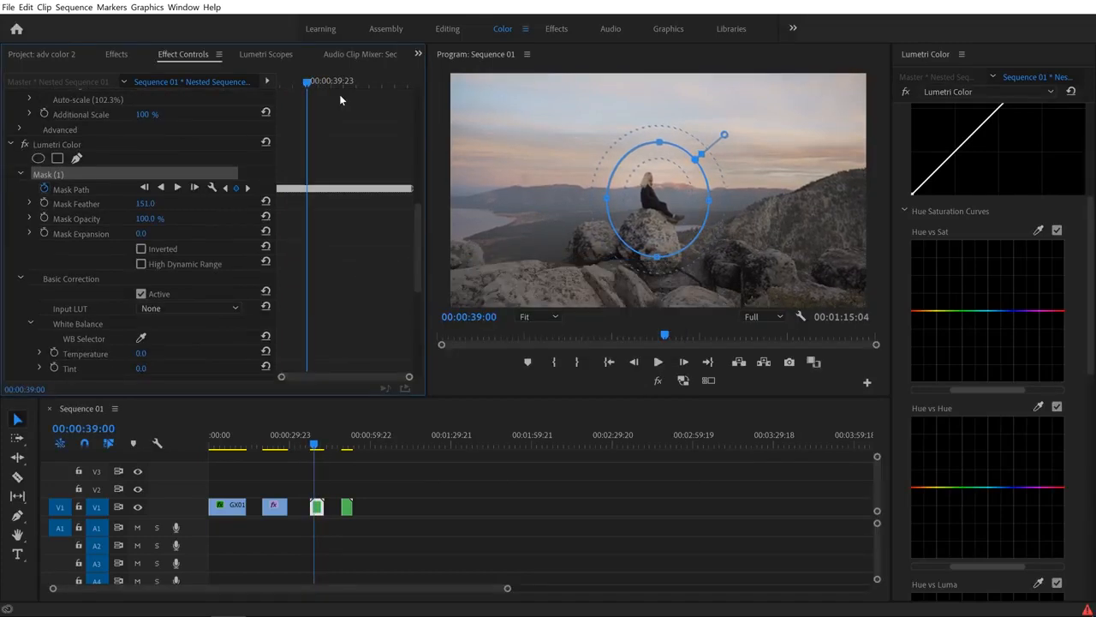
# Scrub through the nested clip and play it back to check that the tracked mask follows the seated woman.
pyautogui.moveTo(311, 87); pyautogui.dragTo(360, 87)
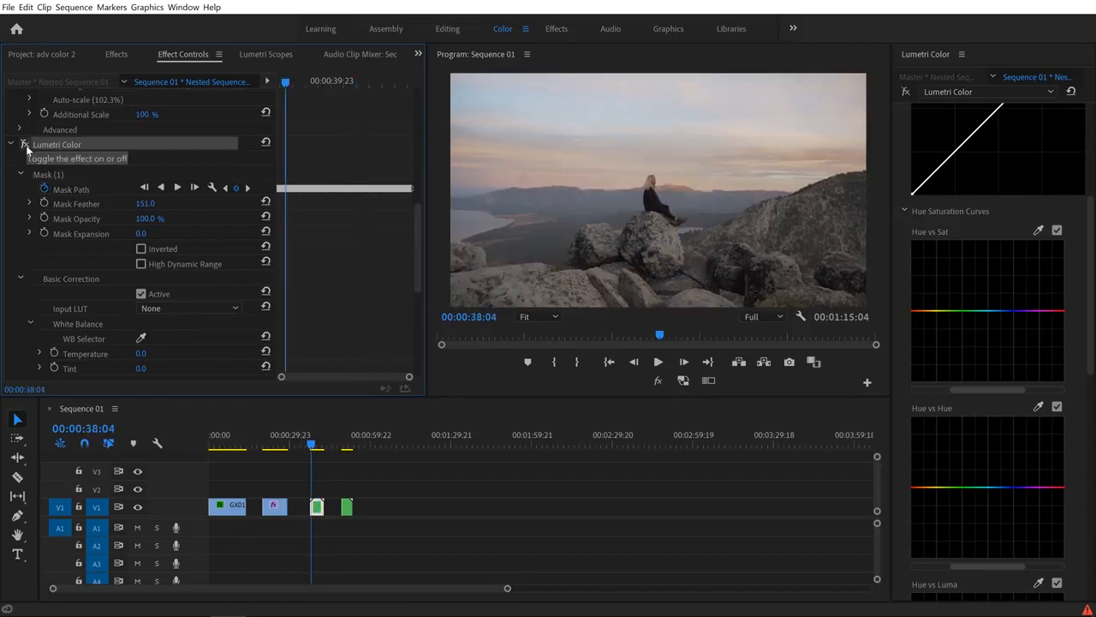
pyautogui.press('space')
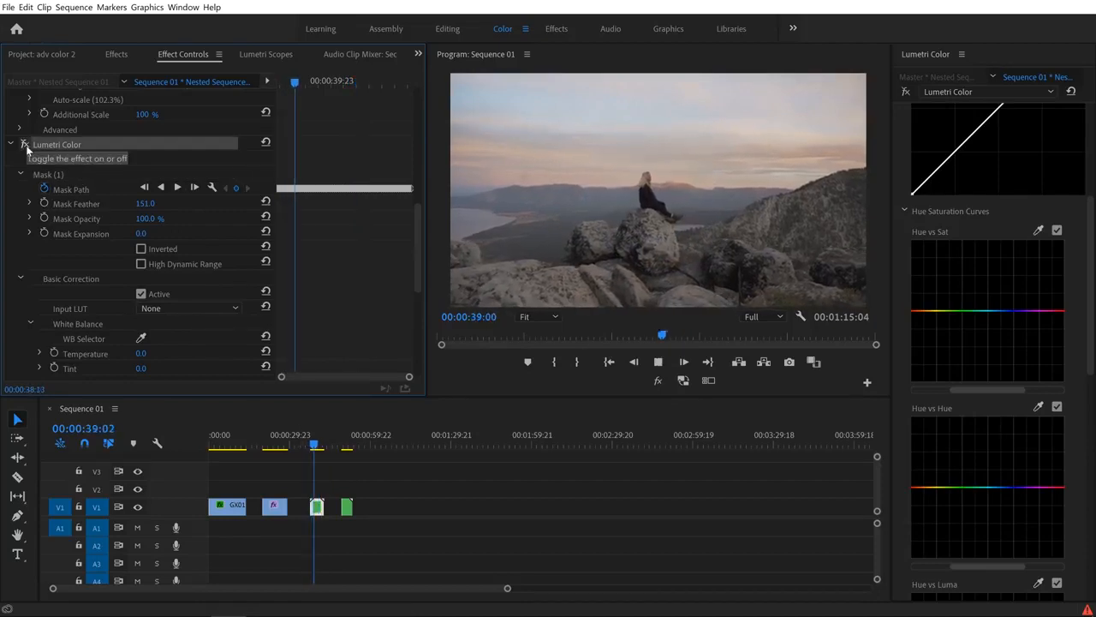
# Toggle the masked Lumetri Color effect and play back the rest of the seated-woman clip to judge its result.
pyautogui.press('space')
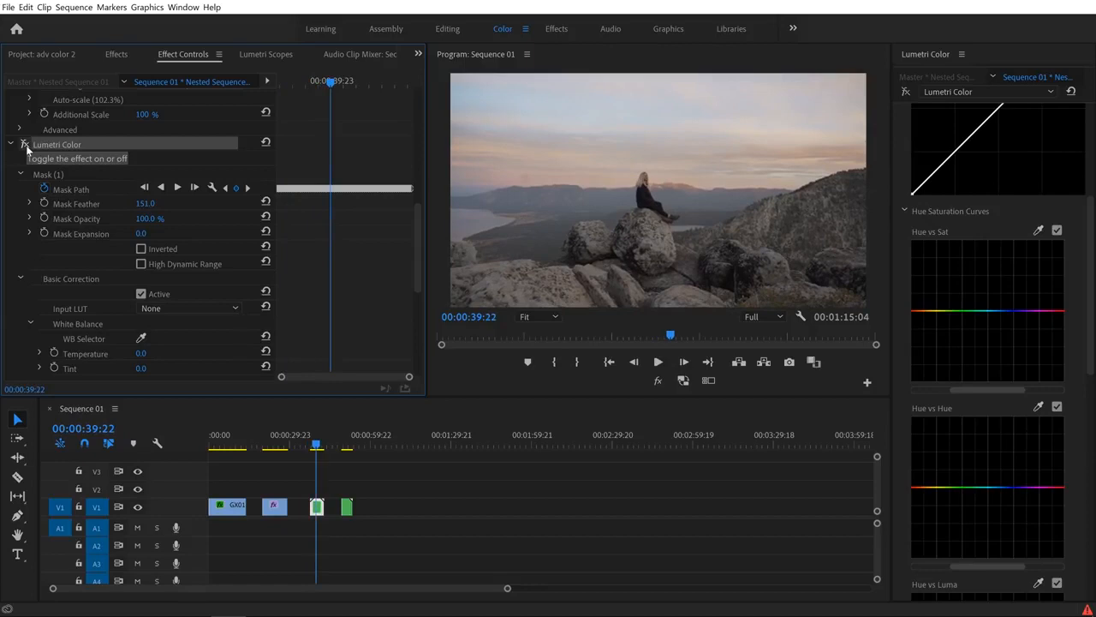
pyautogui.click(25, 145)
pyautogui.press('space')
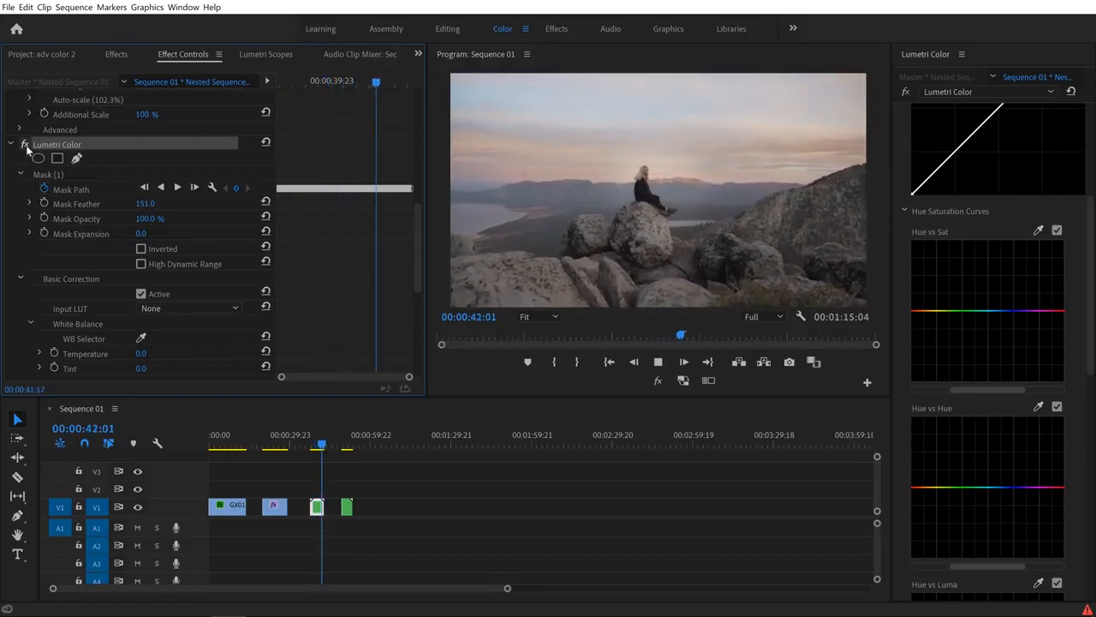
pyautogui.press('space')
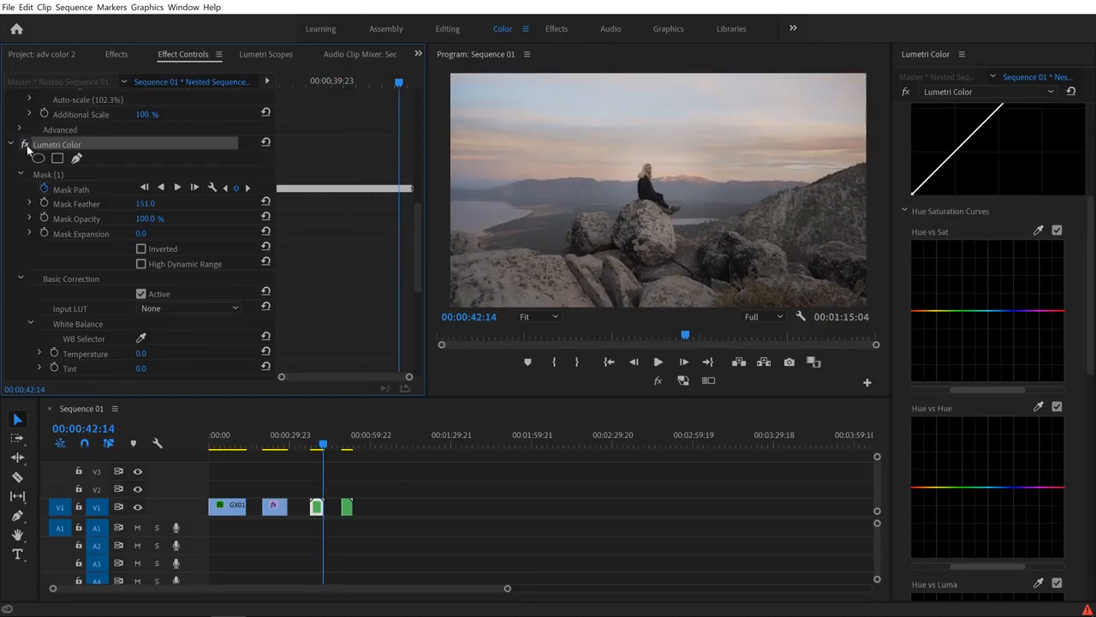
# Jump to the start of the mountain-bike clip and play it back to review the shot.
pyautogui.press('Down')
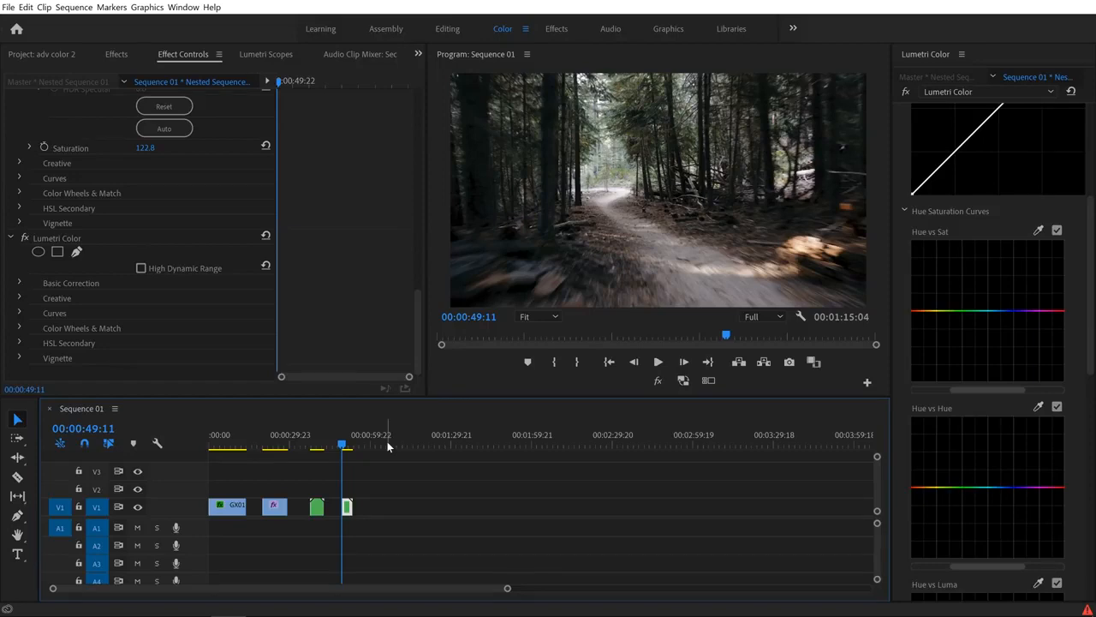
pyautogui.press('space')
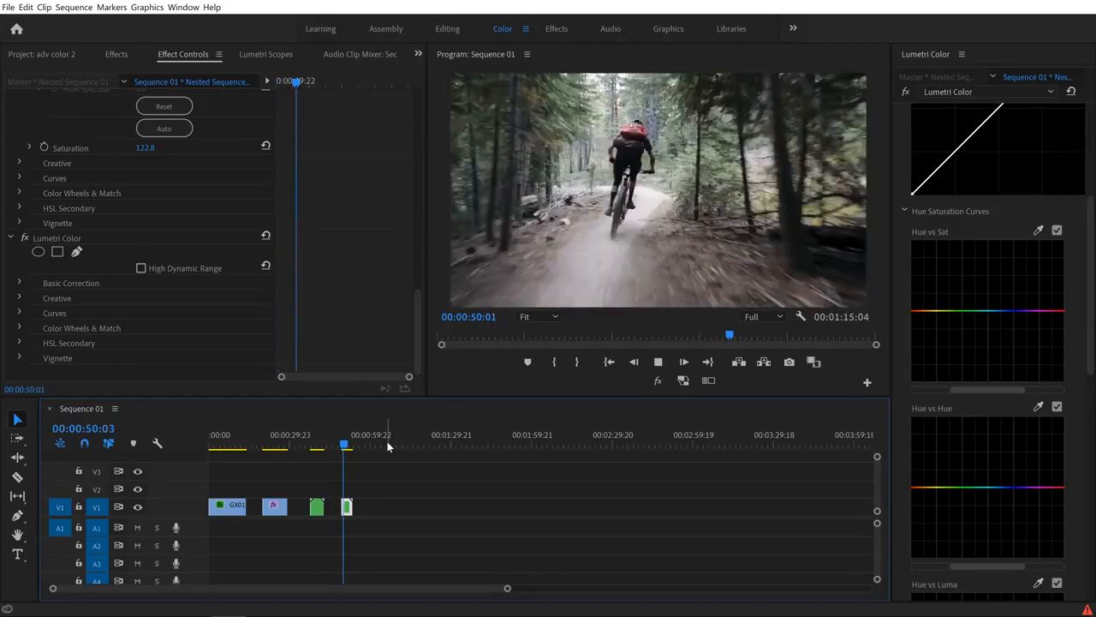
pyautogui.press('space')
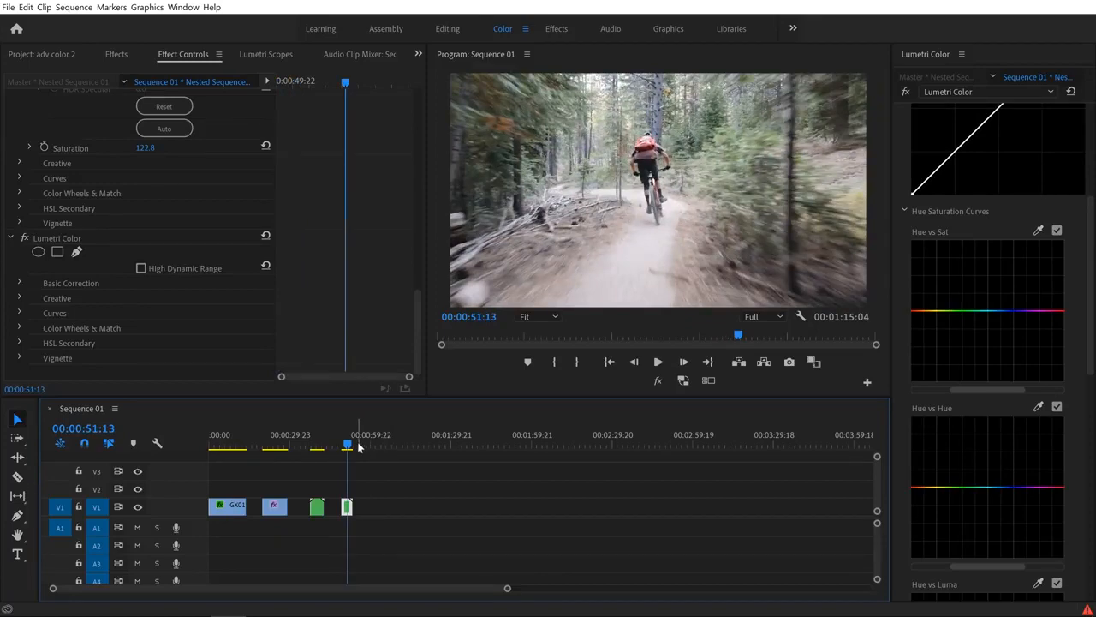
# At 00:00:50:00, add an ellipse mask to the second Lumetri Color effect and enlarge it around the cyclist.
pyautogui.moveTo(348, 446); pyautogui.dragTo(343, 446)
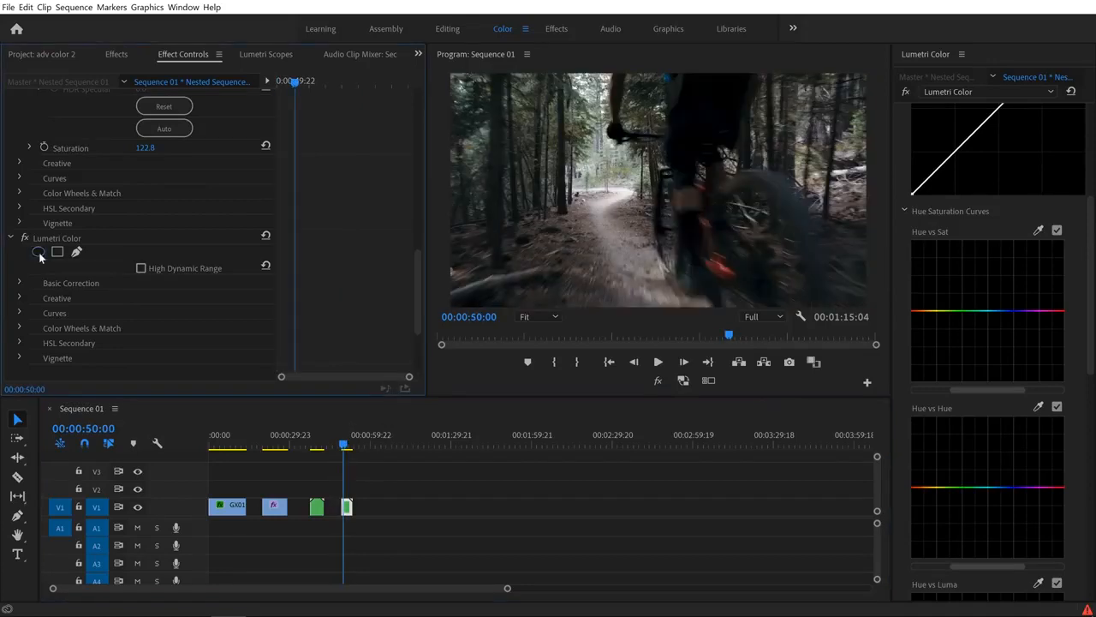
pyautogui.click(39, 252)
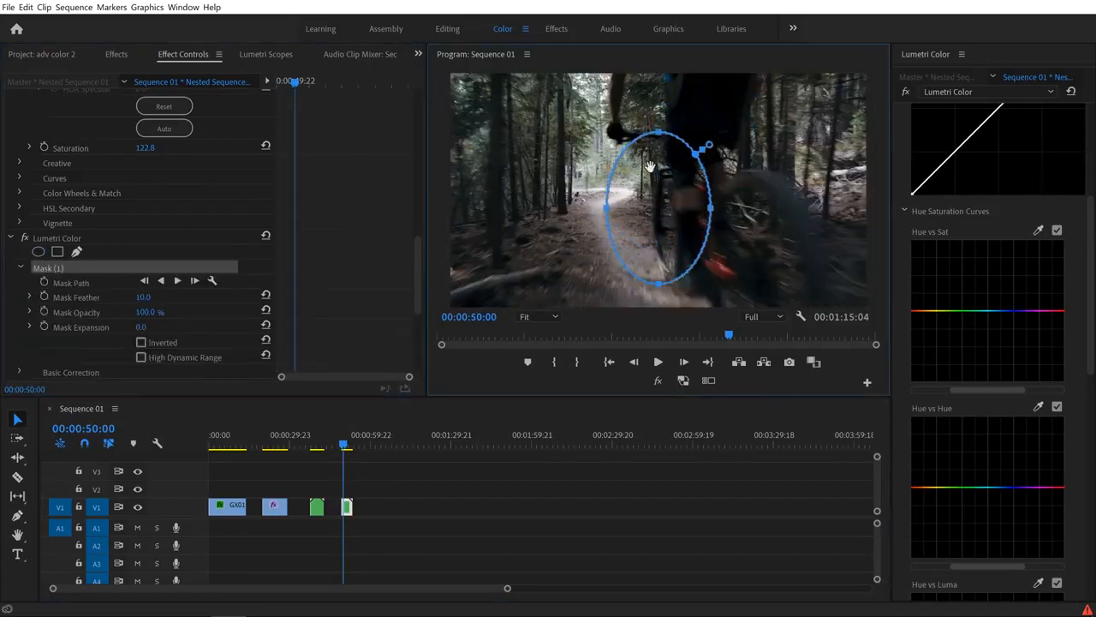
pyautogui.moveTo(658, 132); pyautogui.dragTo(667, 83)
pyautogui.moveTo(709, 187); pyautogui.dragTo(779, 184)
# Set the Exposure of the masked Lumetri Color effect on the mountain-bike clip to 1.9.
pyautogui.scroll(3, 416, 256)
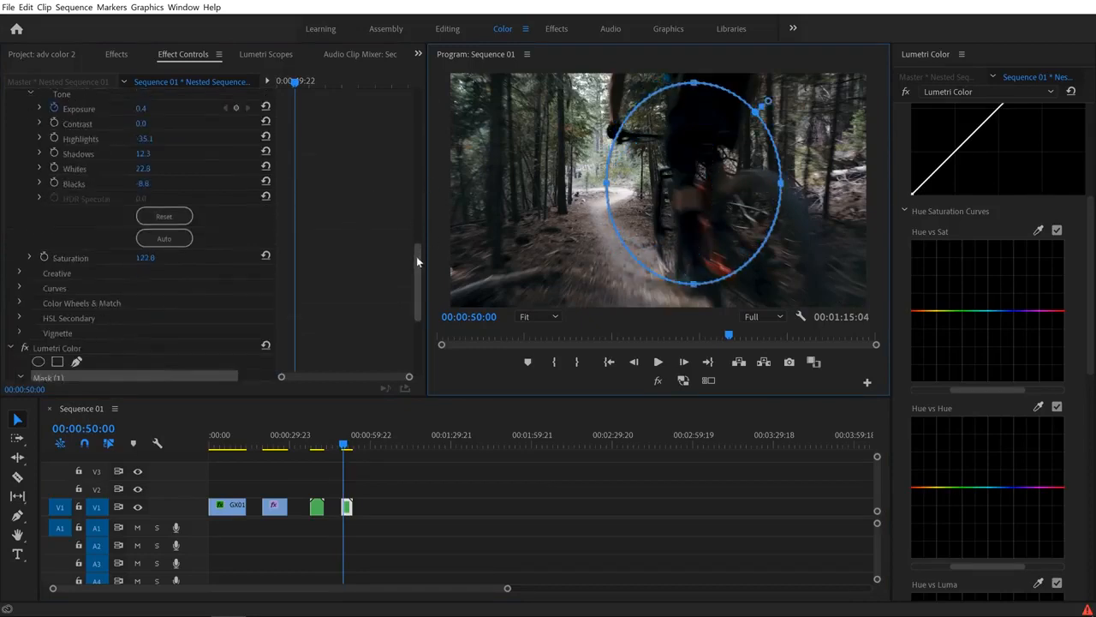
pyautogui.scroll(-2, 416, 256)
pyautogui.scroll(-5, 415, 303)
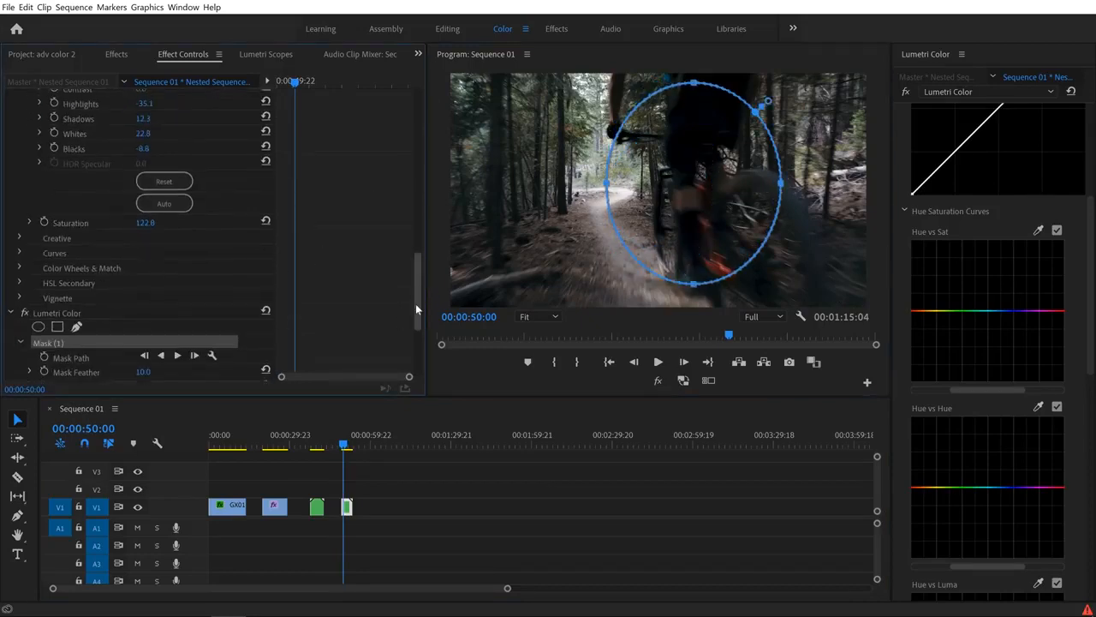
pyautogui.click(28, 313)
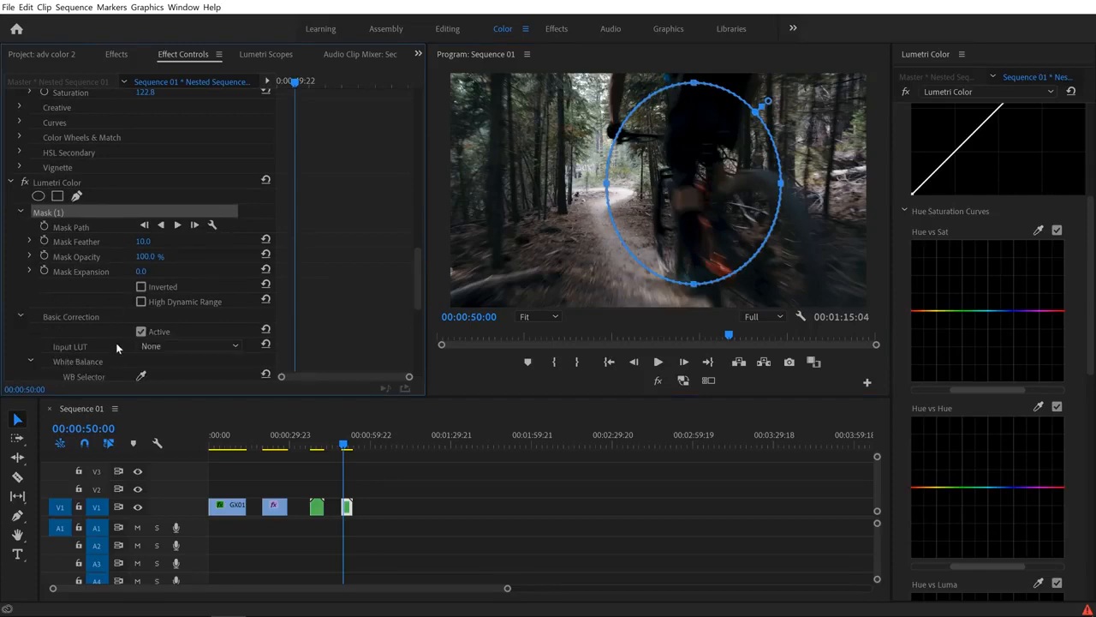
pyautogui.scroll(-5, 415, 293)
pyautogui.scroll(-1, 413, 314)
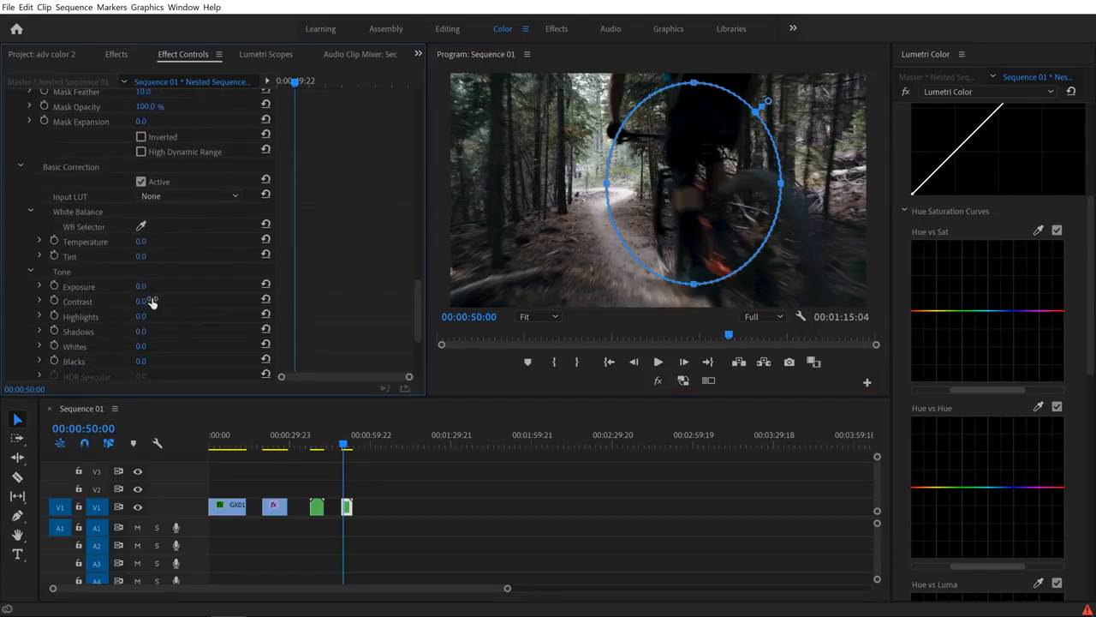
pyautogui.moveTo(142, 290); pyautogui.dragTo(176, 289)
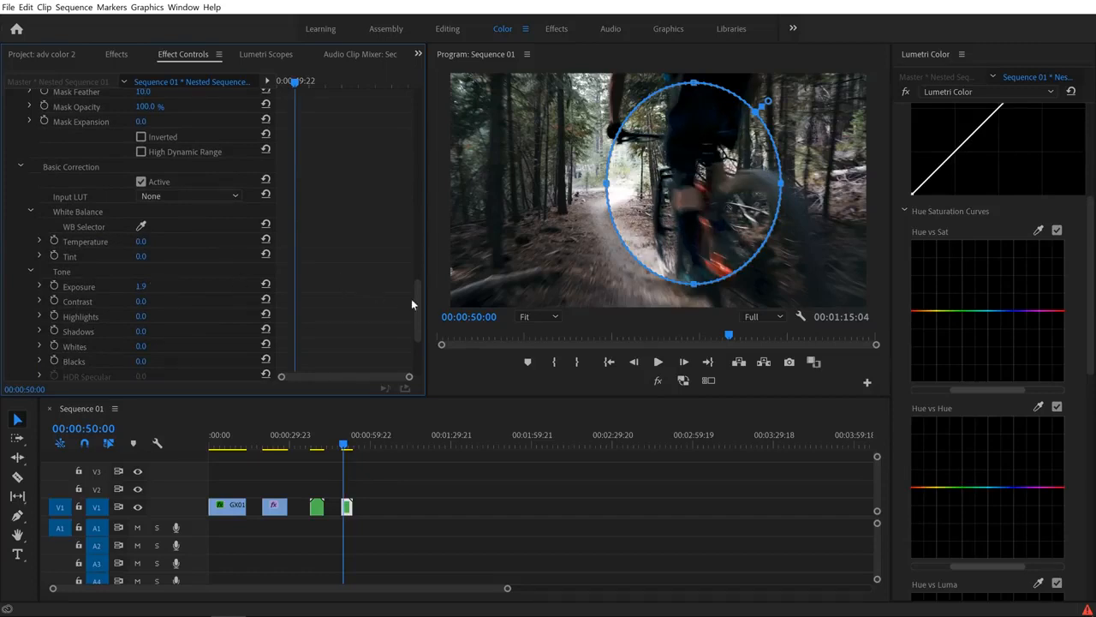
# Set the cyclist mask's Mask Feather to 151 and start keyframing its Mask Path at 00:00:50:00.
pyautogui.scroll(6, 418, 283)
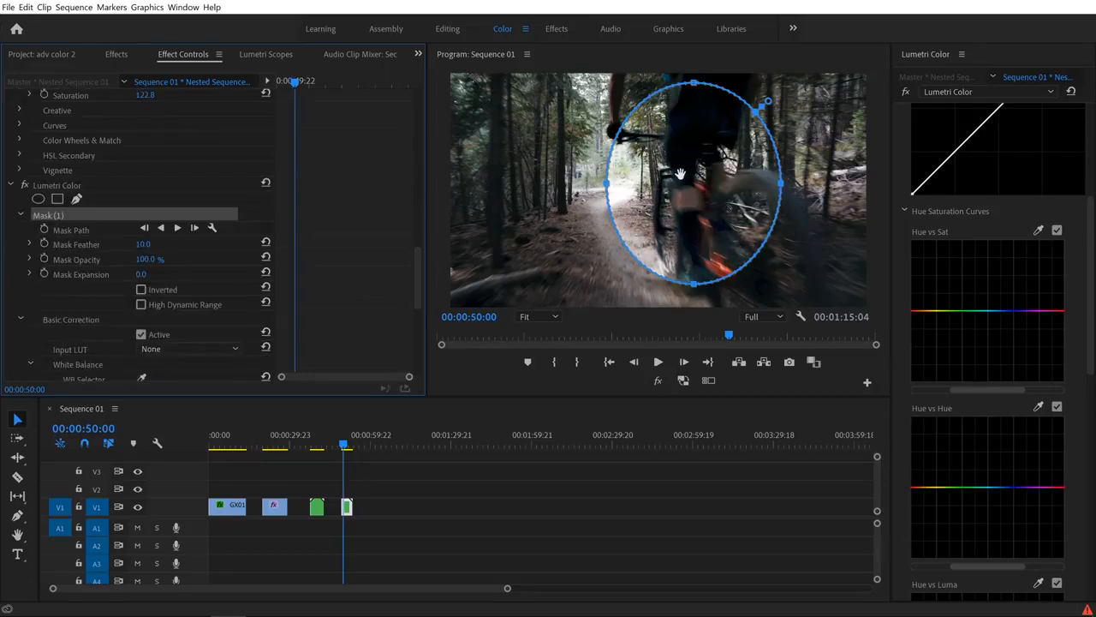
pyautogui.moveTo(146, 244); pyautogui.dragTo(193, 244)
pyautogui.click(44, 230)
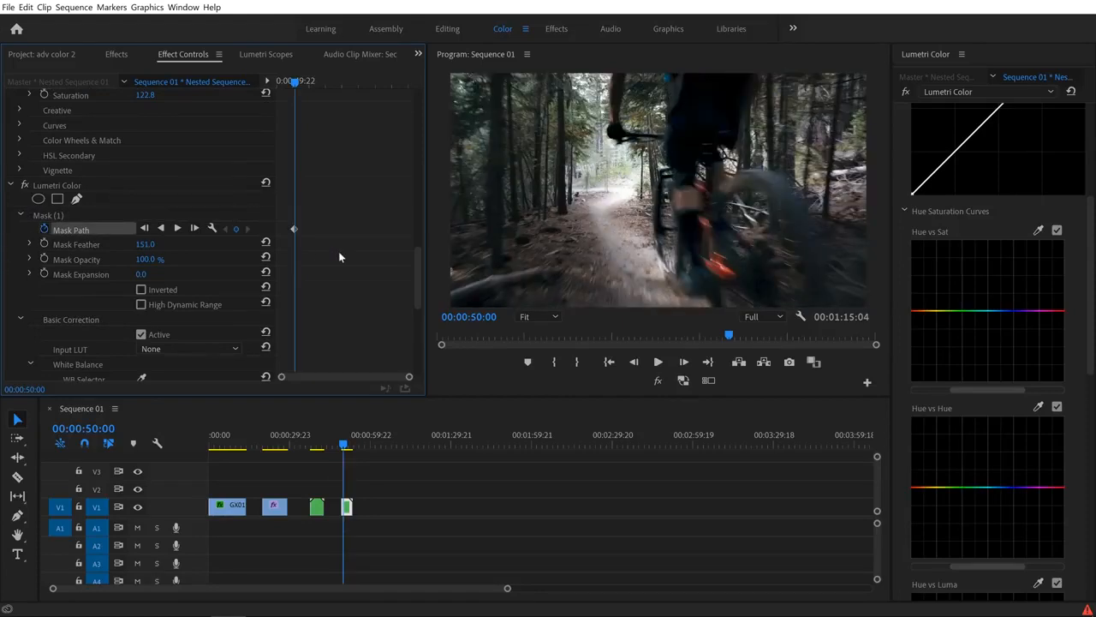
# Advance three frames to 00:00:50:03 and move the ellipse mask onto the cyclist to keyframe its path.
pyautogui.press('Right')
pyautogui.press('Right')
pyautogui.press('Right')
pyautogui.click(72, 213)
pyautogui.click(72, 215)
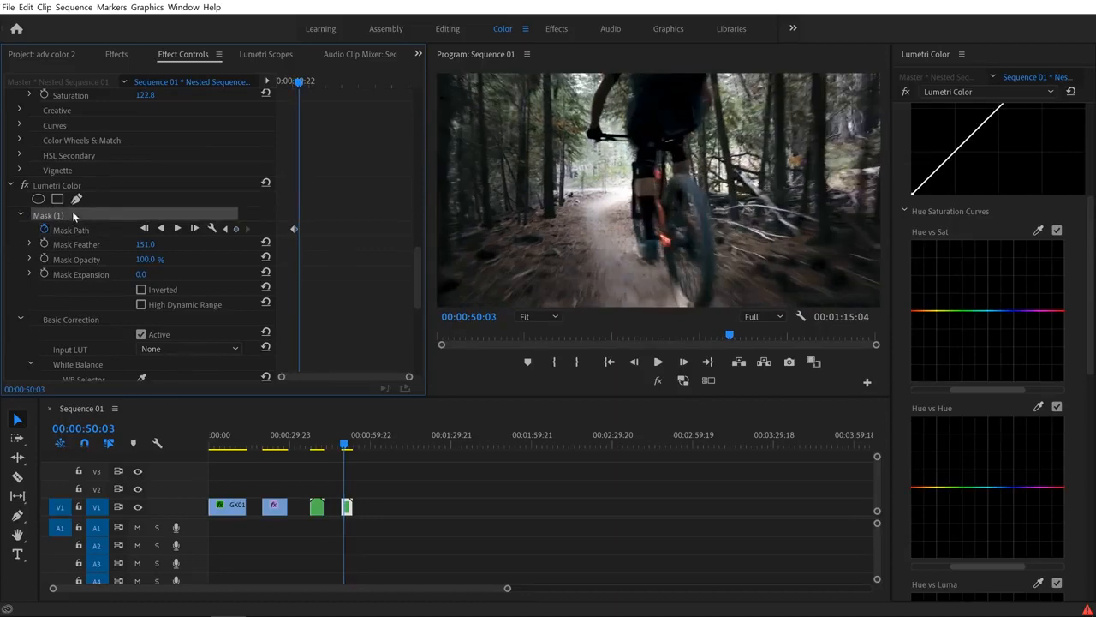
pyautogui.moveTo(668, 190); pyautogui.dragTo(678, 192)
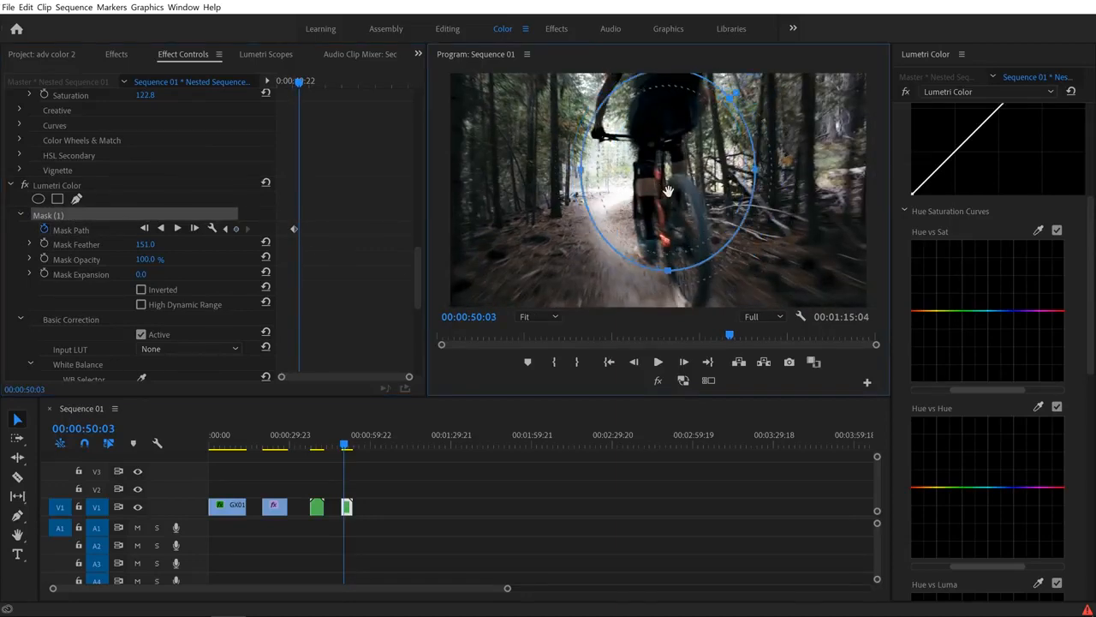
# At 00:00:50:07, recentre the ellipse mask on the cyclist and lower its upper edge for a new path keyframe.
pyautogui.click(370, 512)
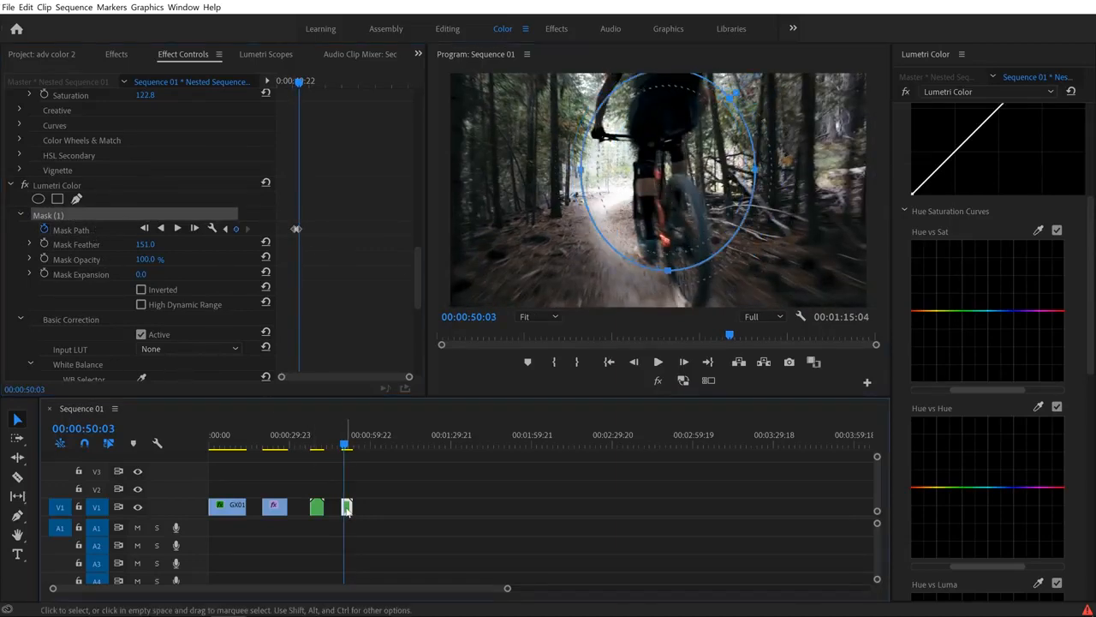
pyautogui.press('Right')
pyautogui.press('Right')
pyautogui.press('Right')
pyautogui.press('Right')
pyautogui.moveTo(674, 160); pyautogui.dragTo(653, 161)
pyautogui.moveTo(649, 89); pyautogui.dragTo(649, 102)
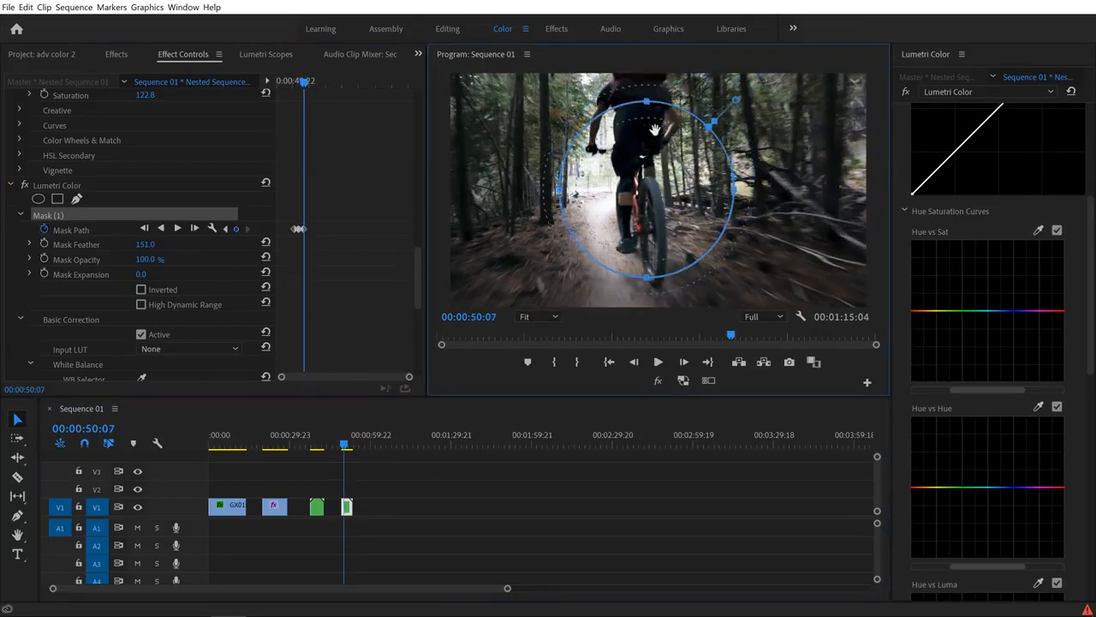
# At 00:00:50:10, move the ellipse mask back over the cyclist and shrink its height and width to fit.
pyautogui.click(346, 507)
pyautogui.press('Right')
pyautogui.press('Right')
pyautogui.press('Right')
pyautogui.press('Right')
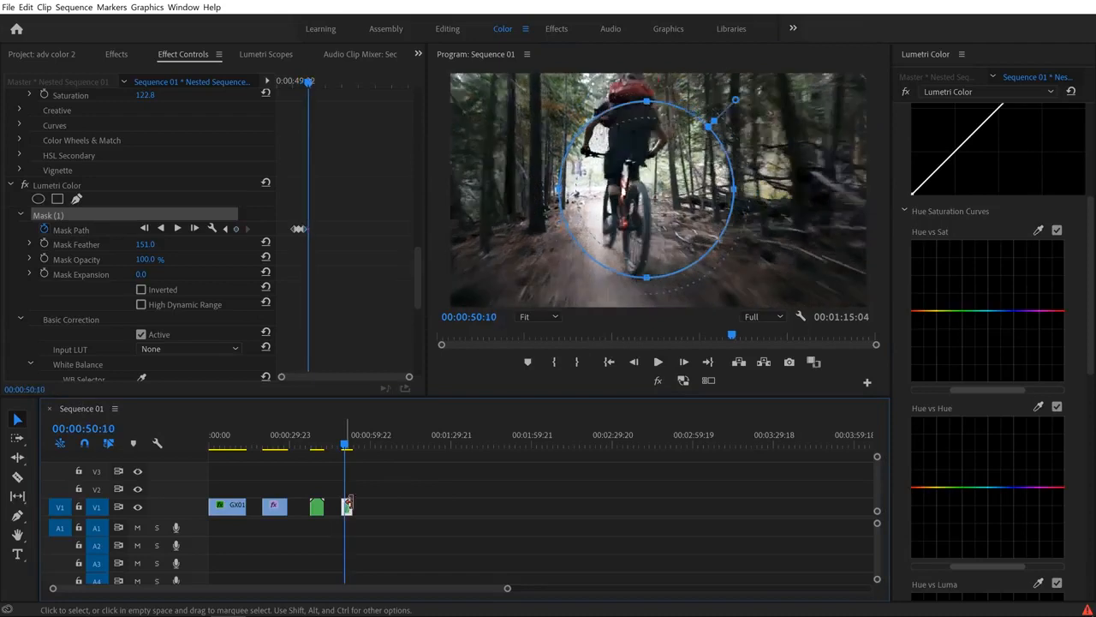
pyautogui.moveTo(670, 205); pyautogui.dragTo(657, 184)
pyautogui.moveTo(633, 258); pyautogui.dragTo(633, 233)
pyautogui.moveTo(550, 158); pyautogui.dragTo(569, 158)
# At 00:00:50:15, reposition the ellipse mask over the cyclist to add another path keyframe, and save the project.
pyautogui.click(347, 507)
pyautogui.press('Right')
pyautogui.press('Right')
pyautogui.press('Right')
pyautogui.press('Right')
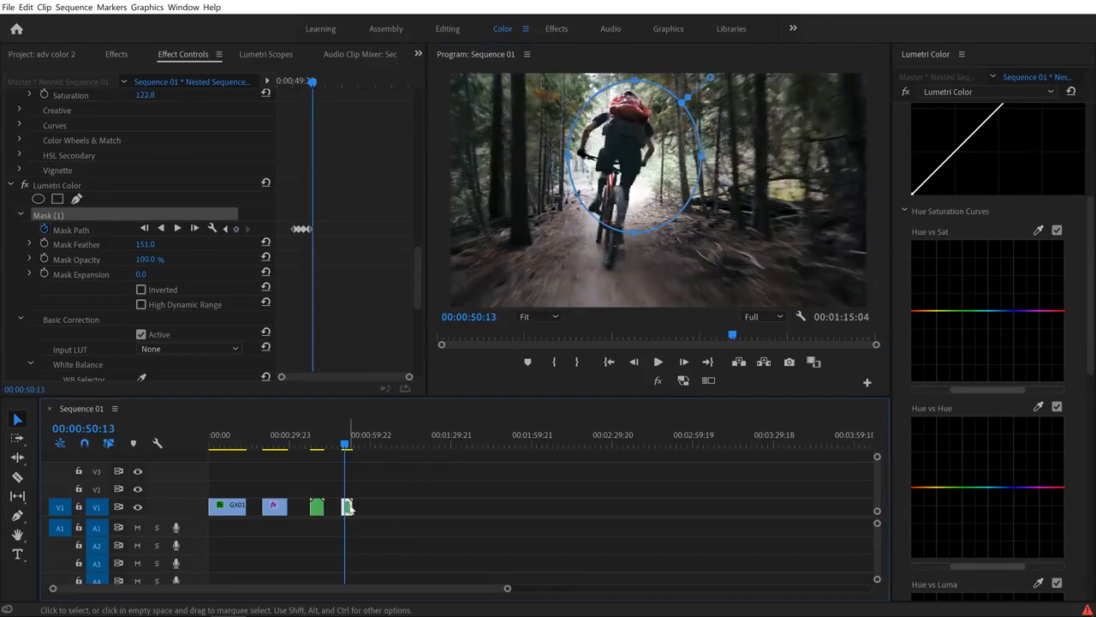
pyautogui.moveTo(634, 155); pyautogui.dragTo(615, 173)
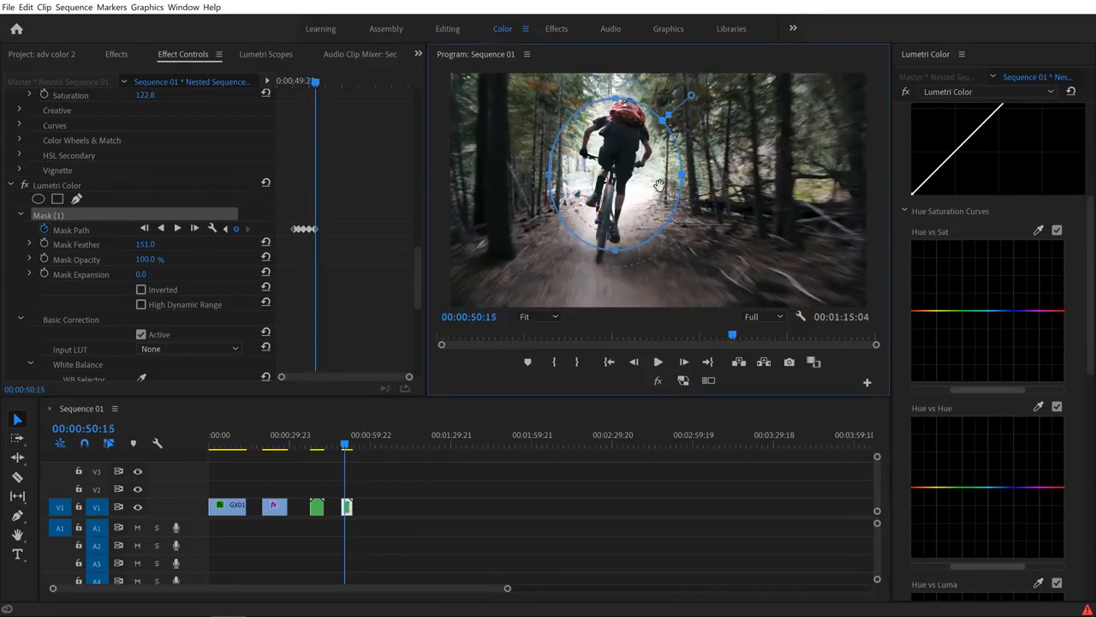
pyautogui.hotkey('ctrl', 's')
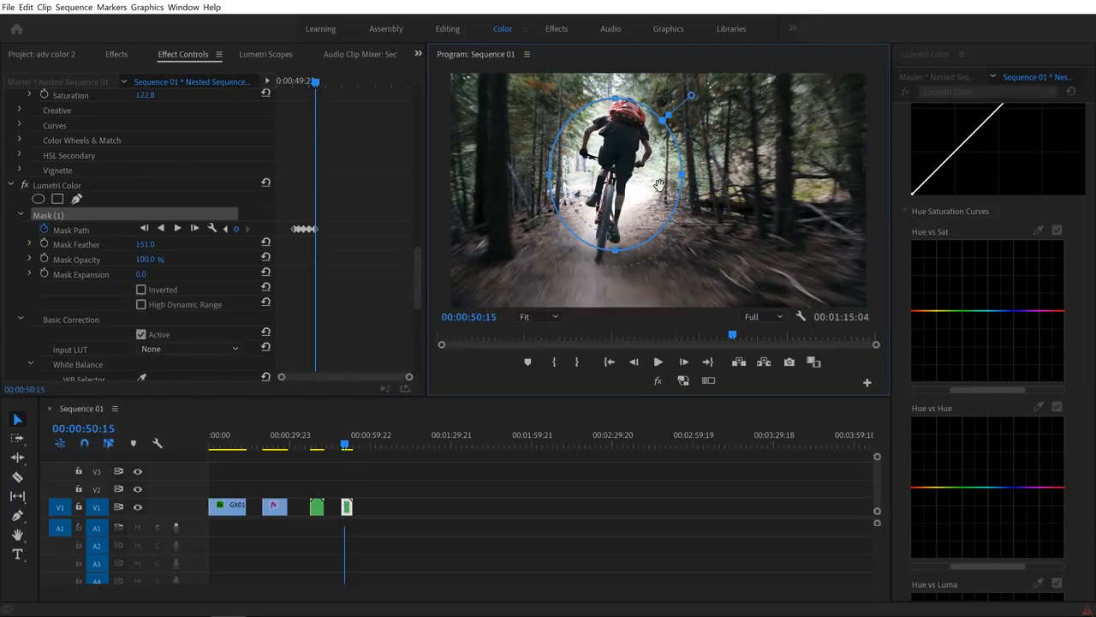